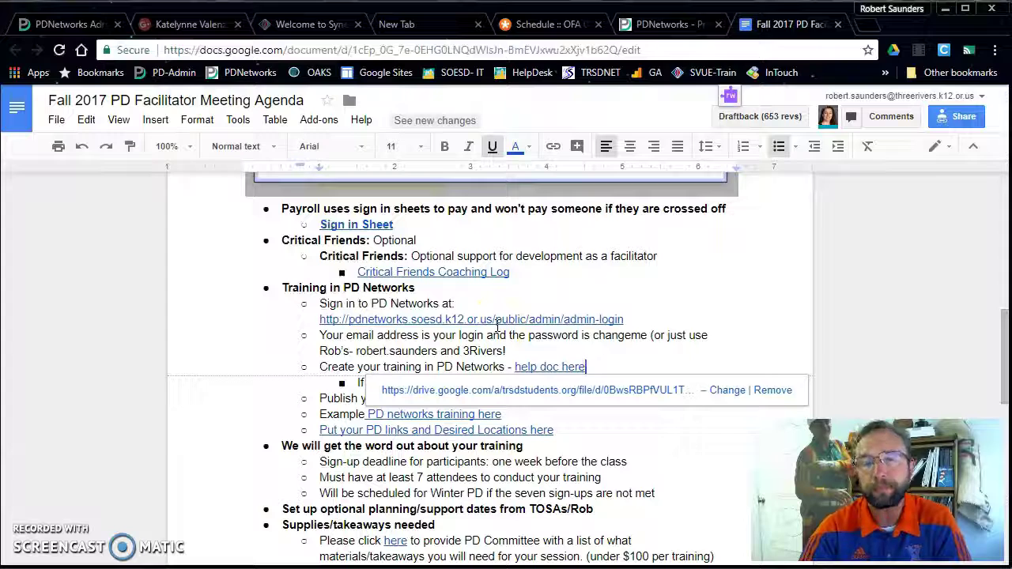
# Step: Review the PD Networks sign-in address and login instructions in the Fall 2017 PD Facilitator Meeting Agenda
pyautogui.click(663, 27)
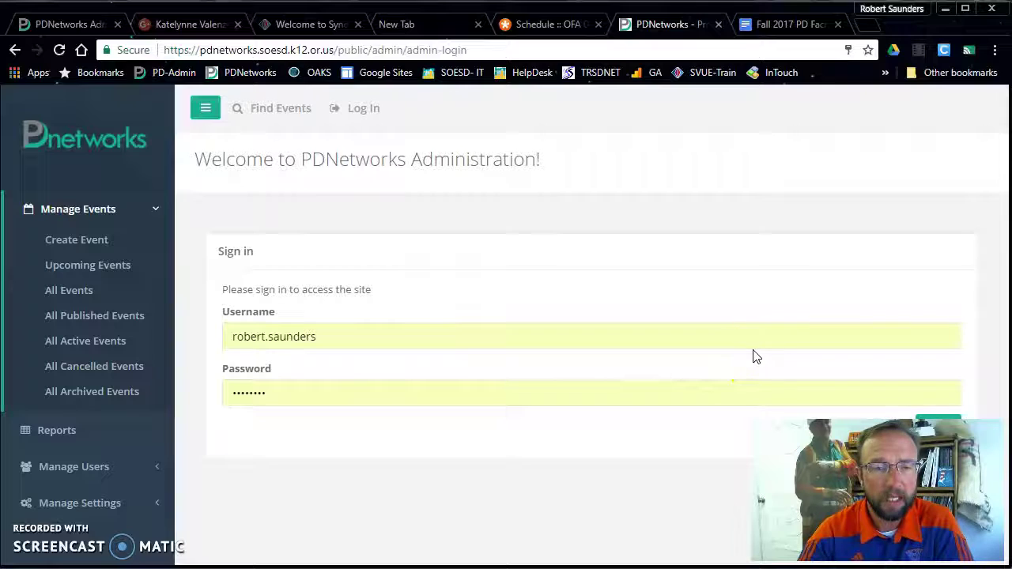
pyautogui.click(764, 24)
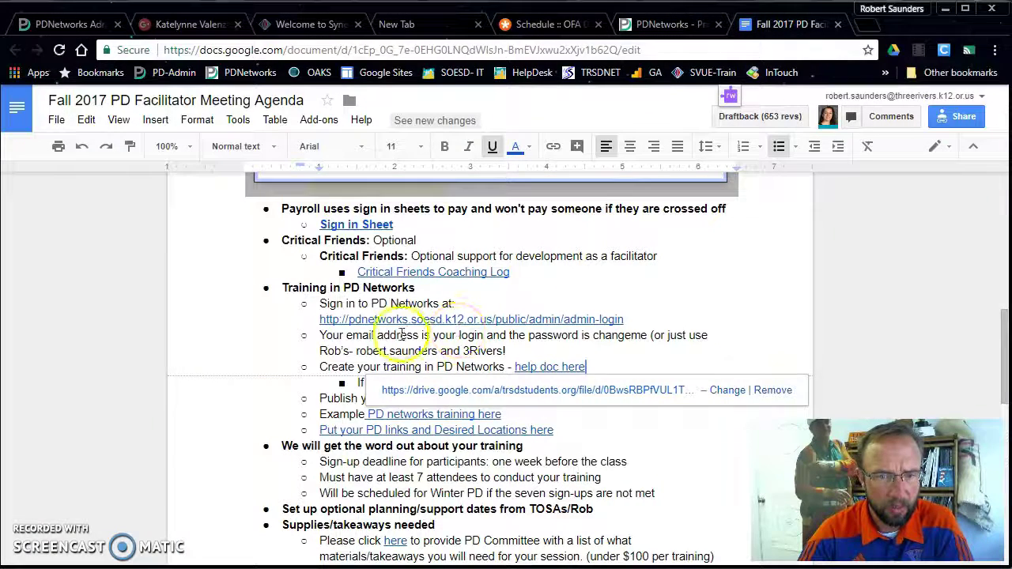
pyautogui.moveTo(346, 335); pyautogui.dragTo(647, 335)
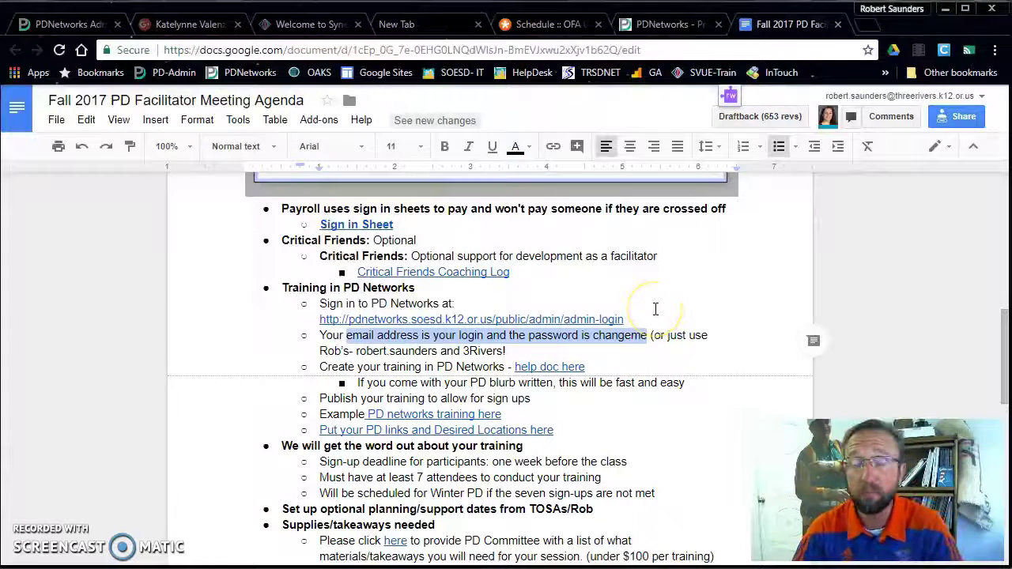
pyautogui.moveTo(655, 327); pyautogui.dragTo(514, 351)
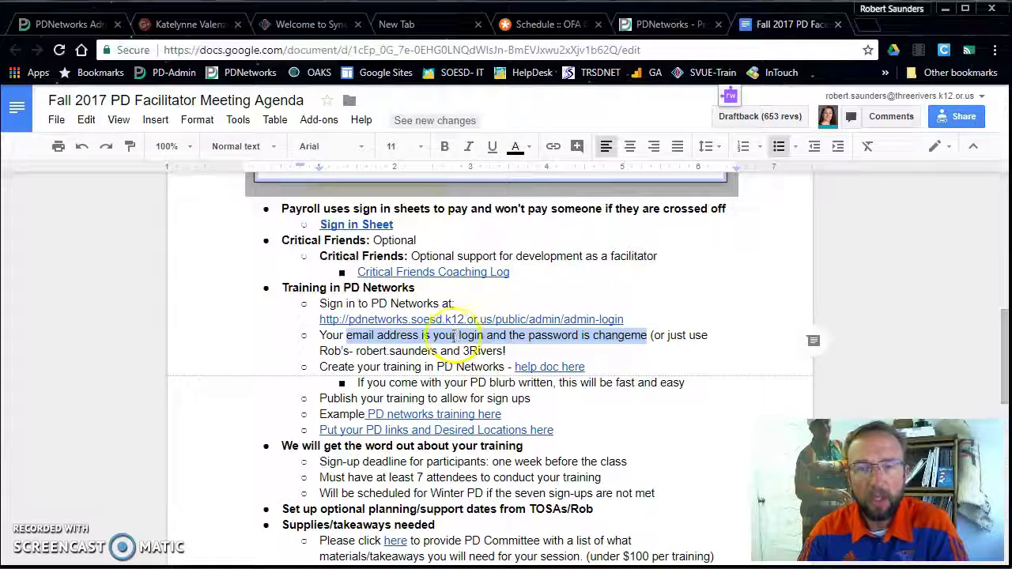
# Step: Switch to PDNetworks, sign in with the prefilled credentials, and start creating an event of type Workshop
pyautogui.click(644, 30)
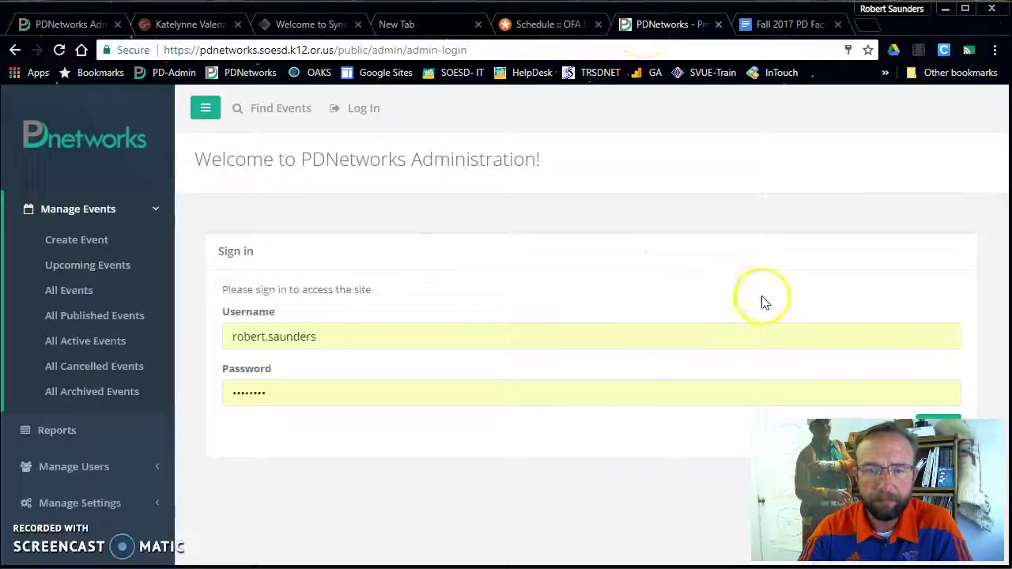
pyautogui.click(941, 417)
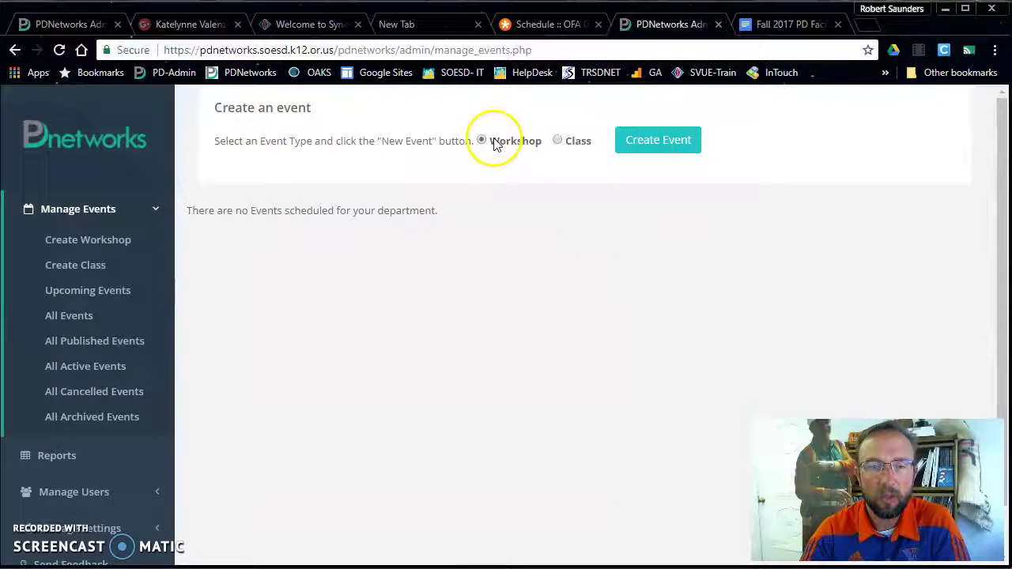
pyautogui.click(641, 140)
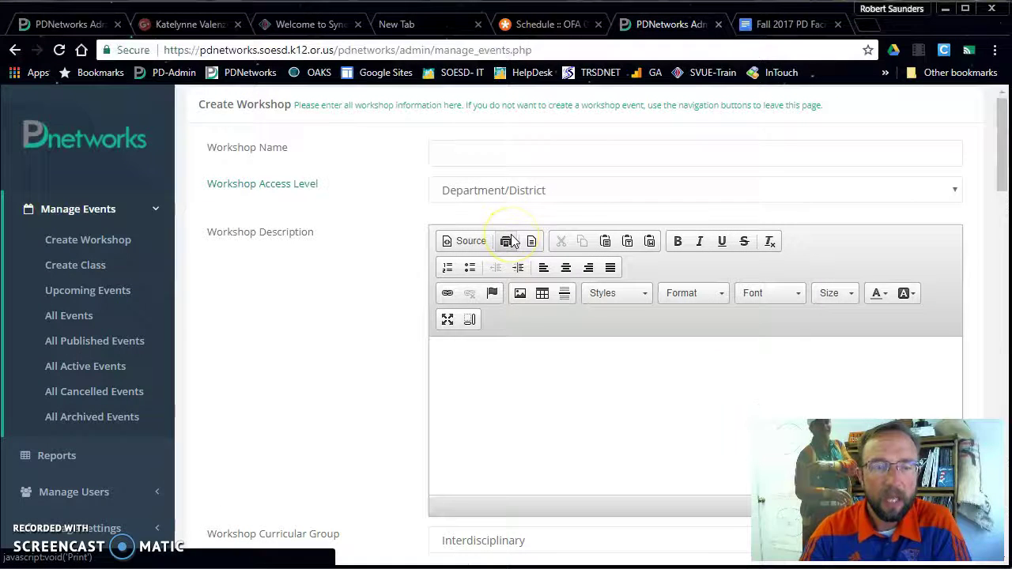
# Step: Name the workshop "Fun times with" followed by the two facilitators' first names
pyautogui.click(500, 153)
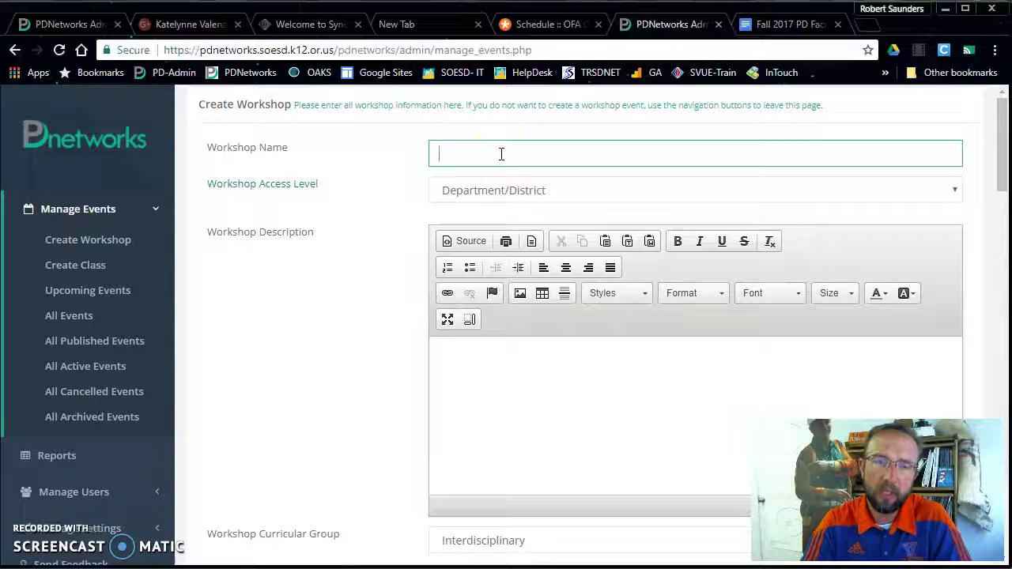
pyautogui.write('Fu')
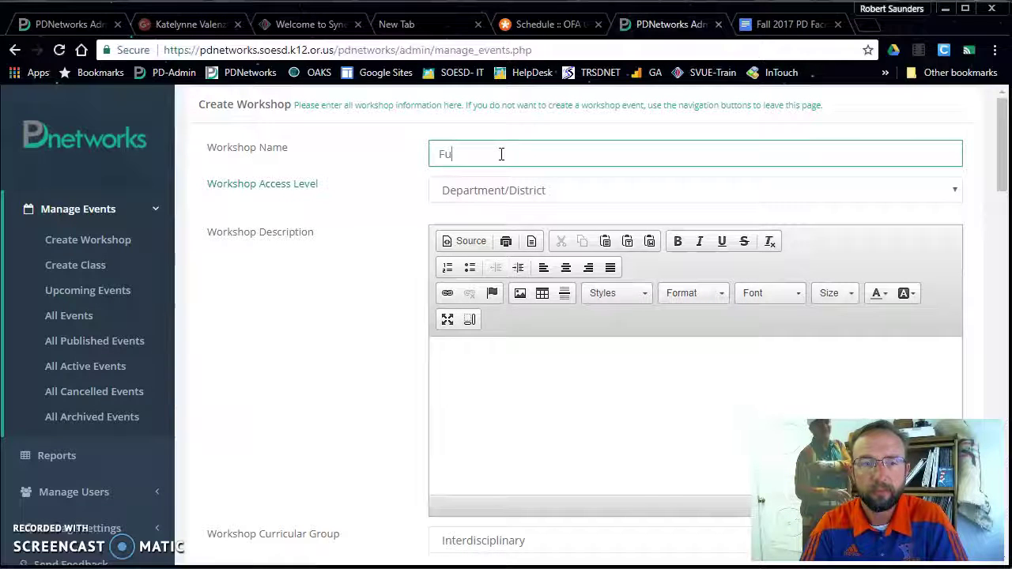
pyautogui.write('n time')
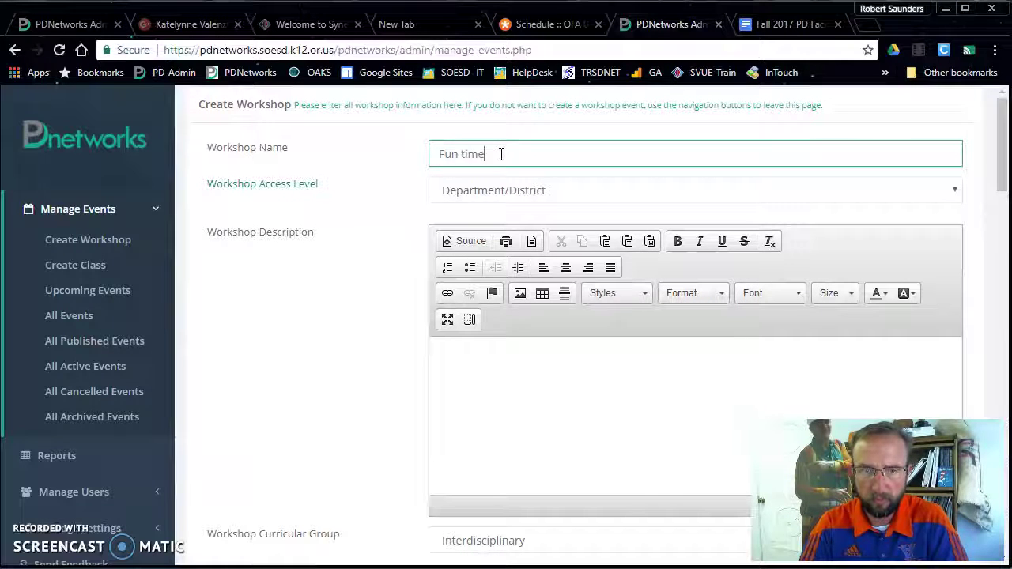
pyautogui.write('s with Rob and Rodney')
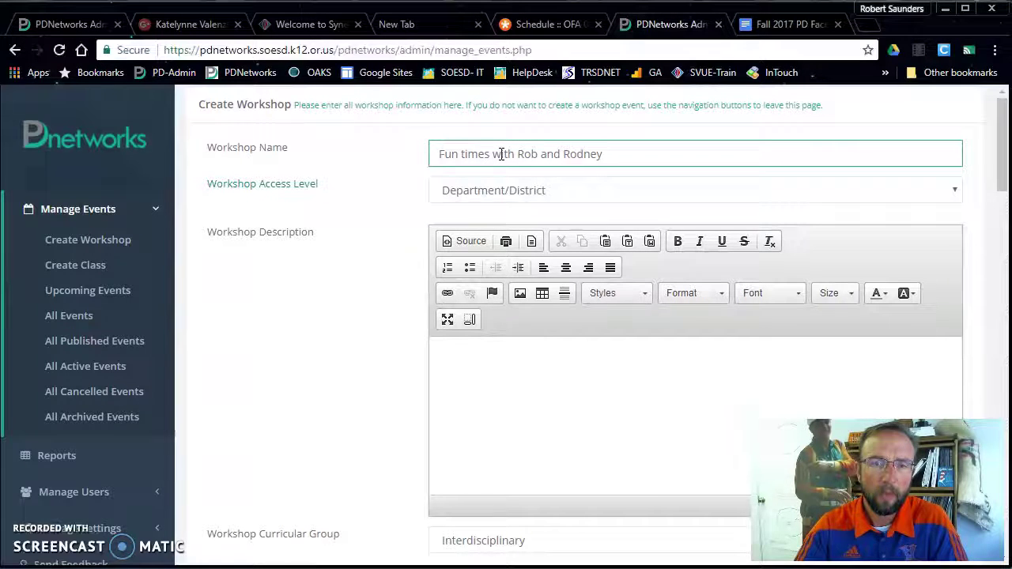
# Step: Set the workshop access level to Department/District
pyautogui.click(545, 191)
pyautogui.click(543, 188)
pyautogui.click(477, 199)
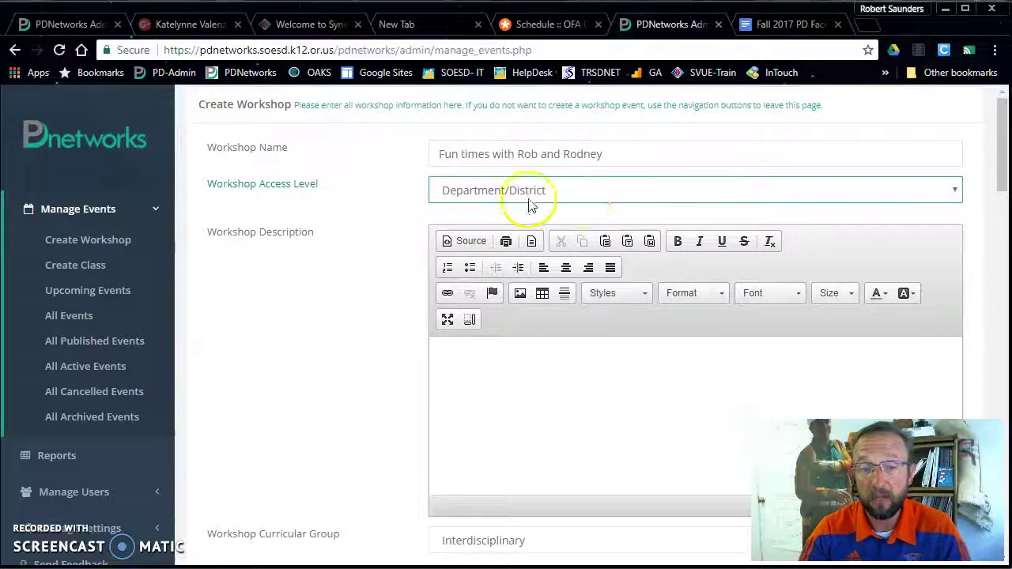
pyautogui.scroll(-2, 361, 362)
pyautogui.scroll(2, 379, 339)
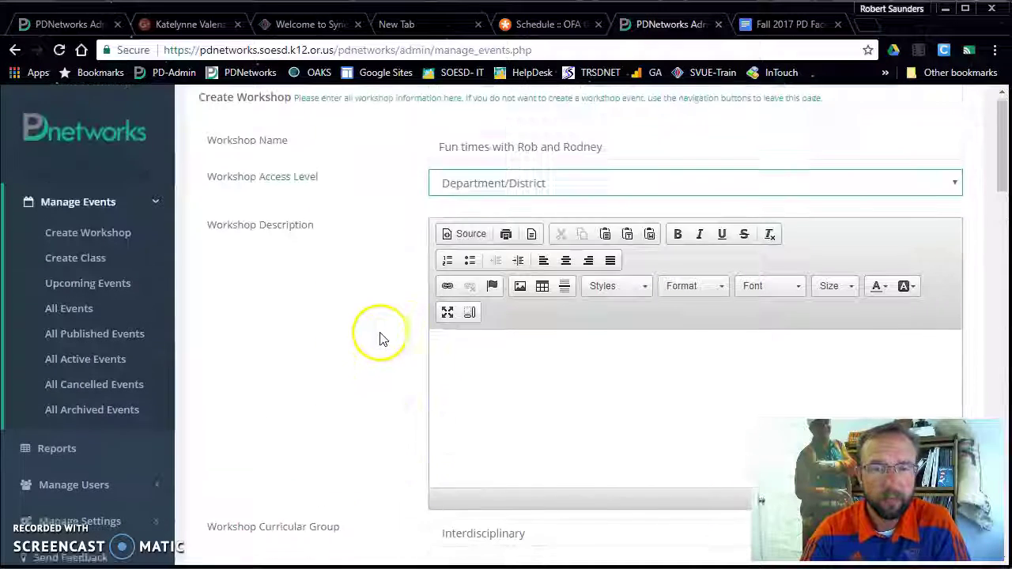
# Step: Enter "blah blah" as the workshop description
pyautogui.click(526, 396)
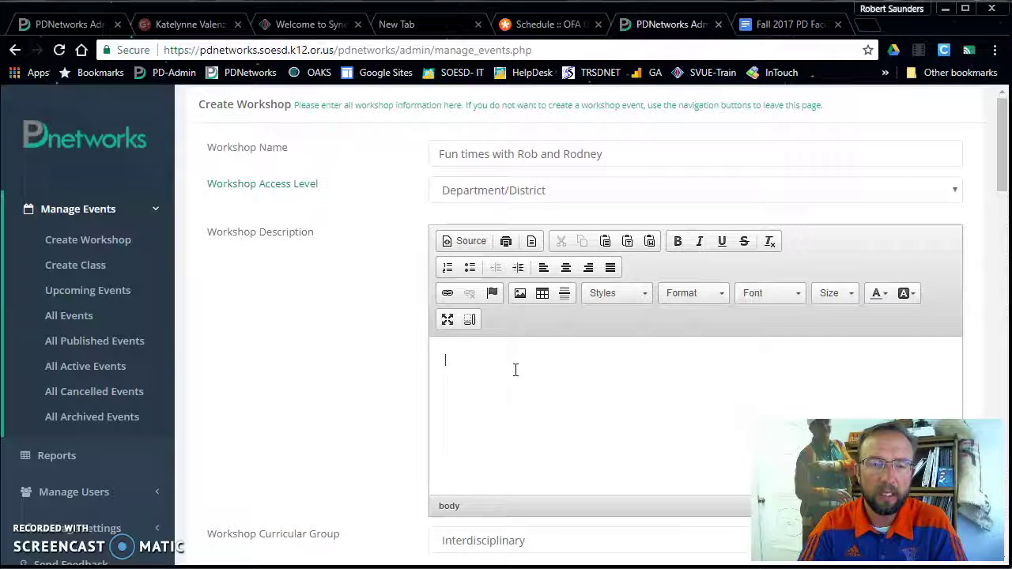
pyautogui.write('/bka===')
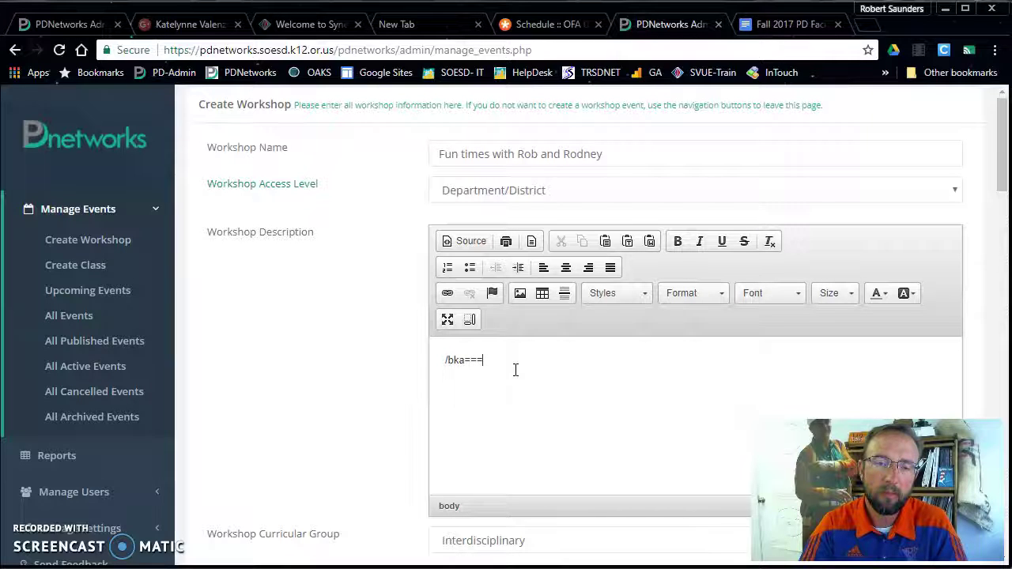
pyautogui.press('BackSpace')
pyautogui.press('BackSpace')
pyautogui.press('BackSpace')
pyautogui.press('BackSpace')
pyautogui.press('BackSpace')
pyautogui.press('BackSpace')
pyautogui.write('bla')
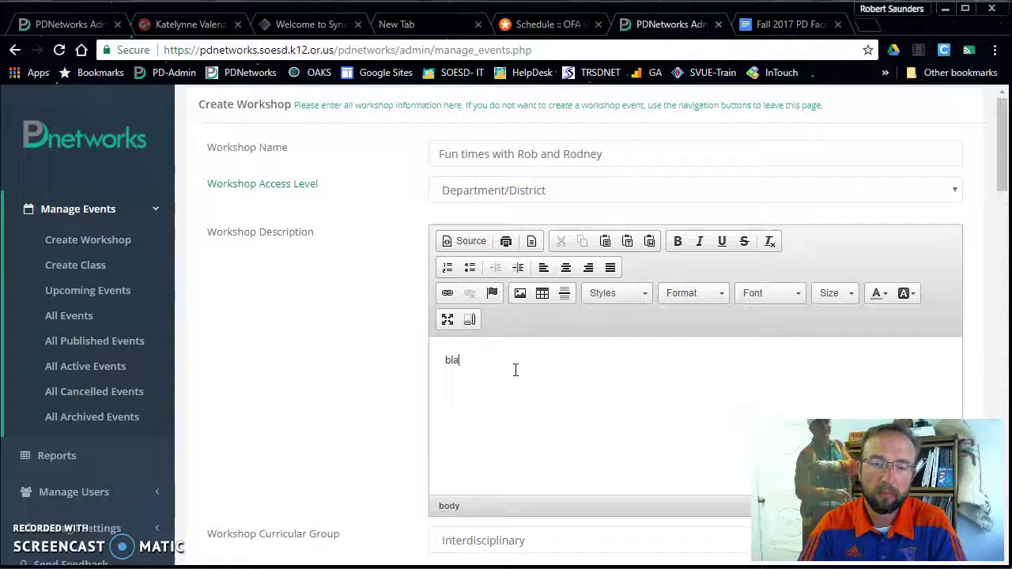
pyautogui.write('h blah')
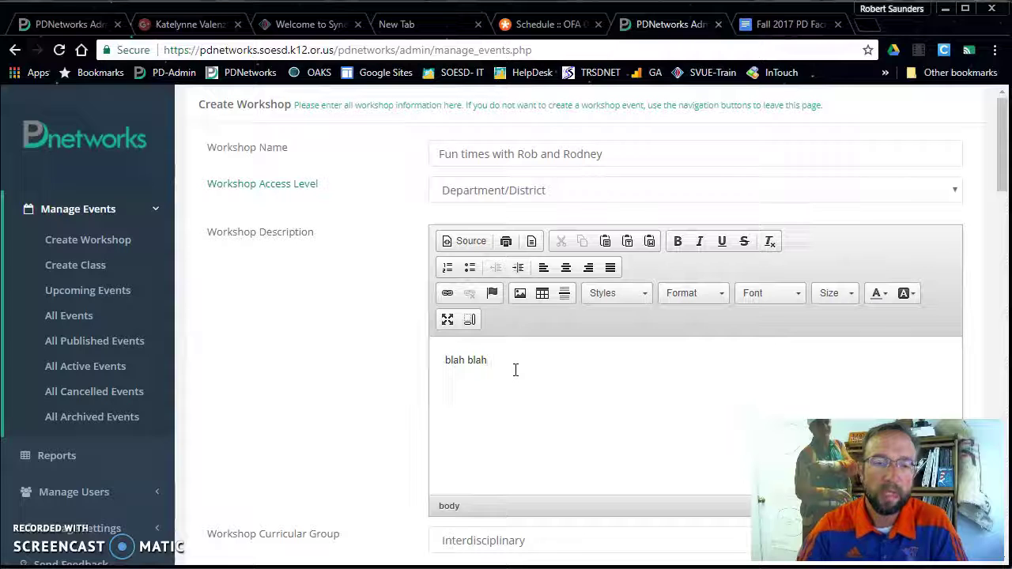
pyautogui.doubleClick(478, 361)
pyautogui.click(448, 293)
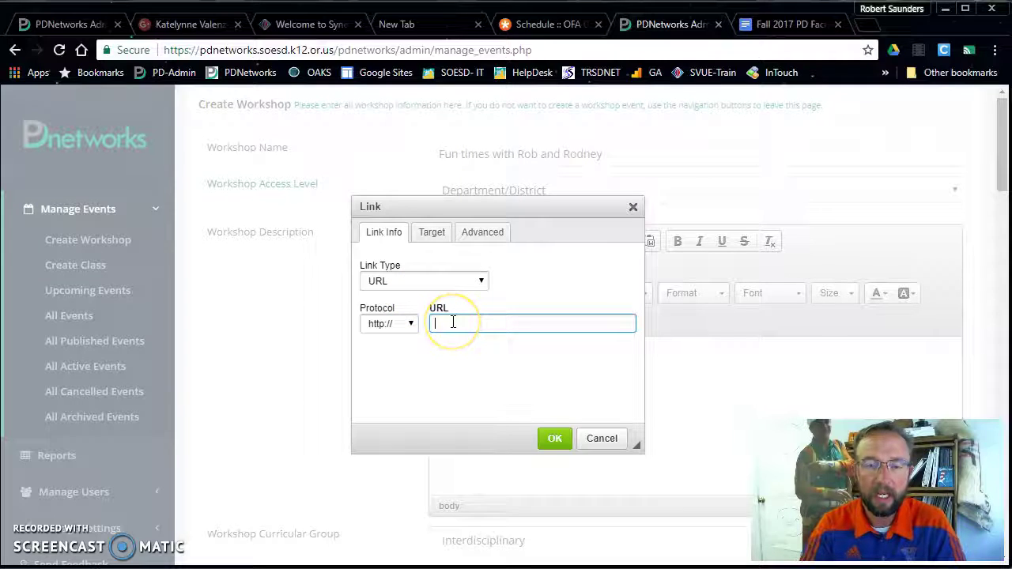
pyautogui.write('docs.google.co')
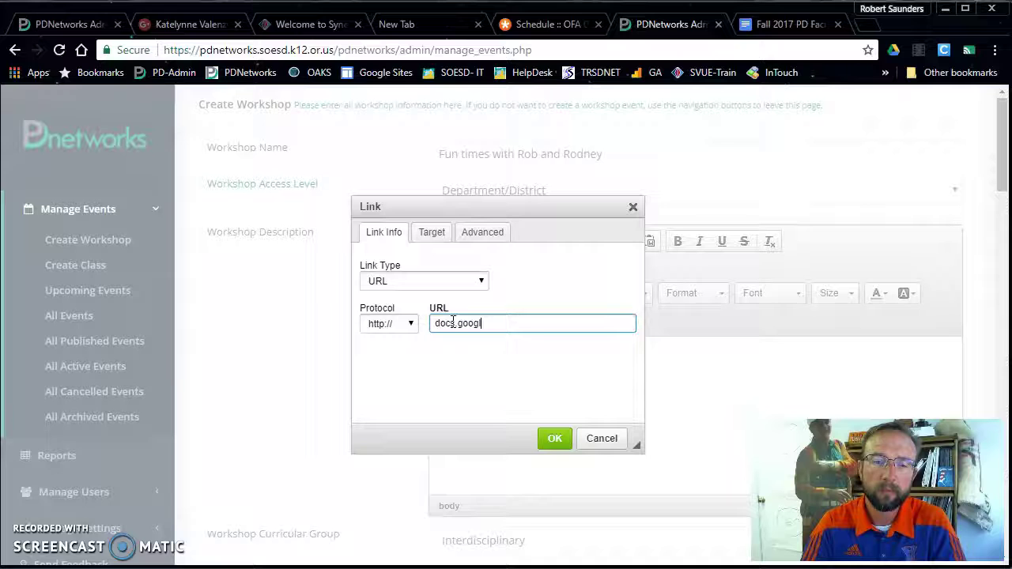
pyautogui.click(376, 328)
pyautogui.click(406, 322)
pyautogui.click(386, 352)
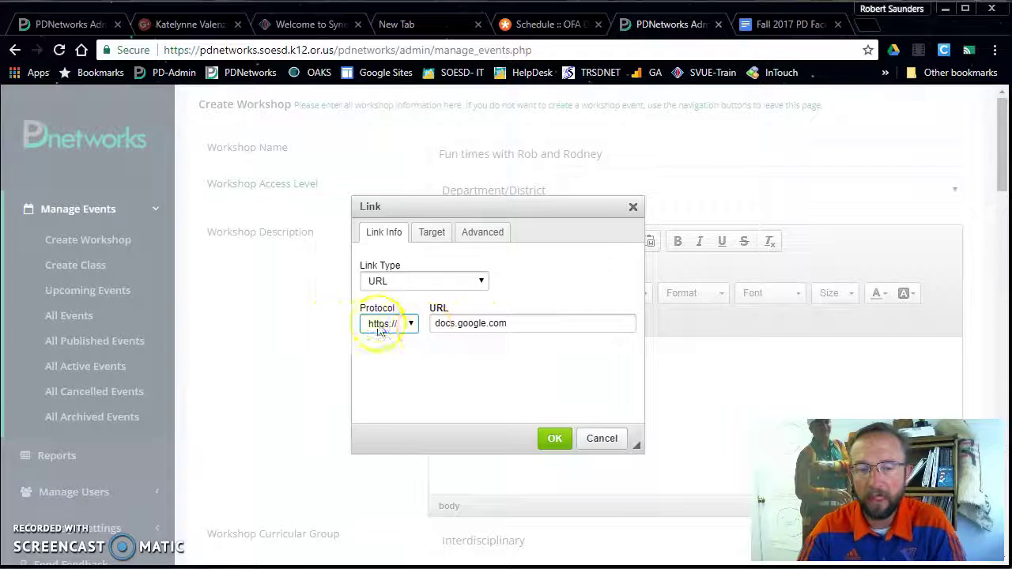
# Step: Set the link's target to New Window (_blank) and apply the link to the description
pyautogui.click(430, 234)
pyautogui.click(446, 282)
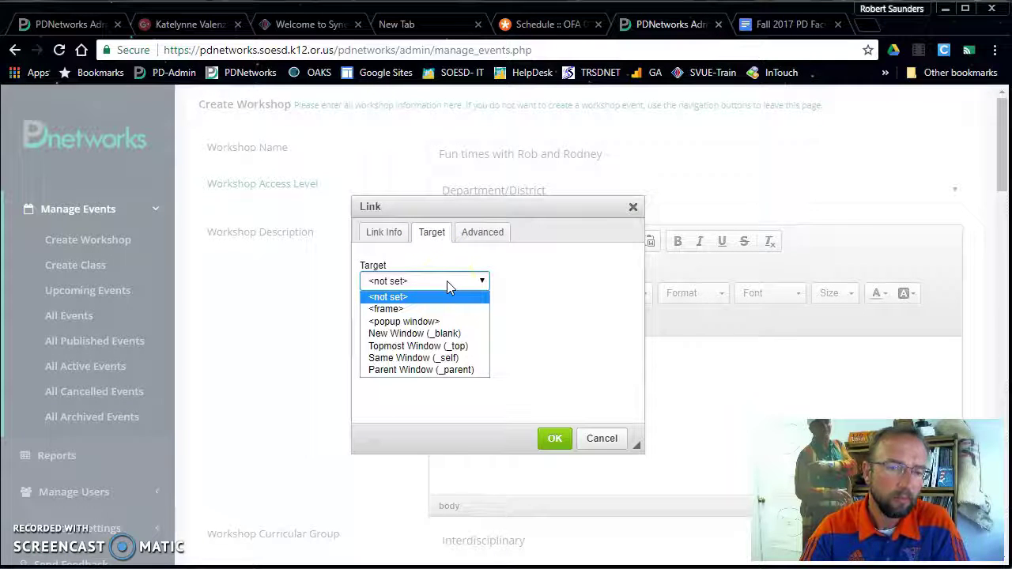
pyautogui.click(437, 333)
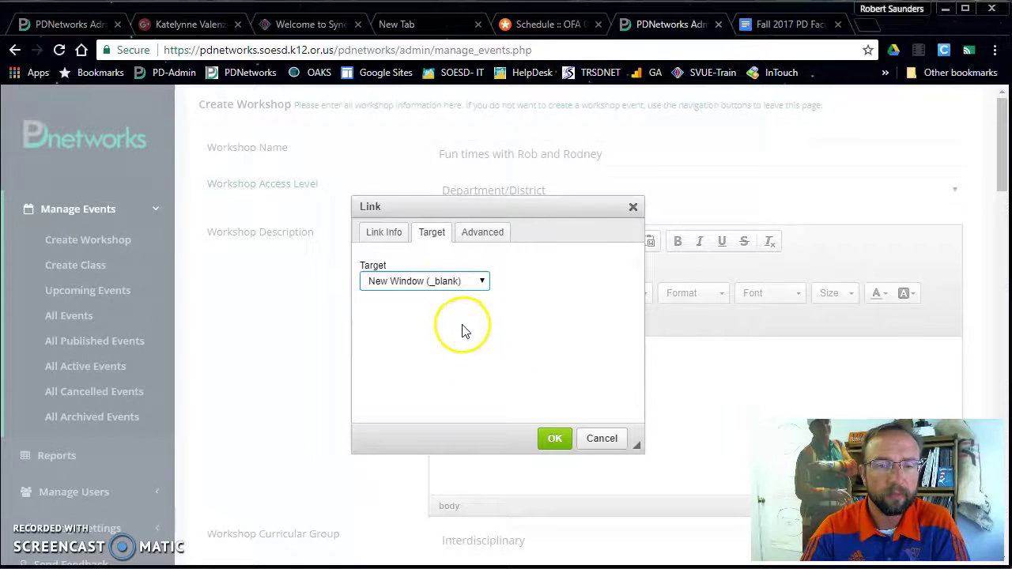
pyautogui.click(554, 440)
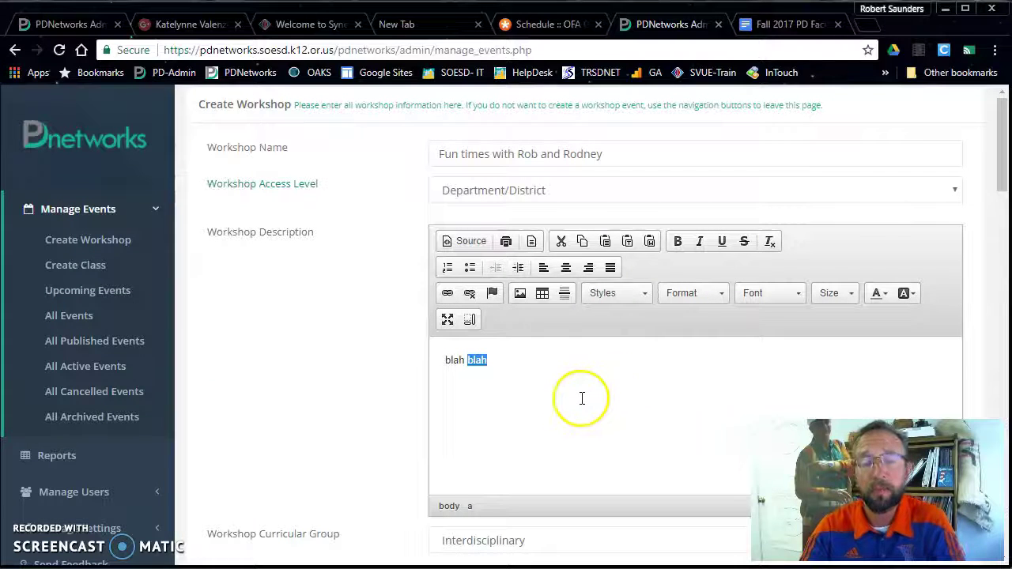
pyautogui.click(581, 395)
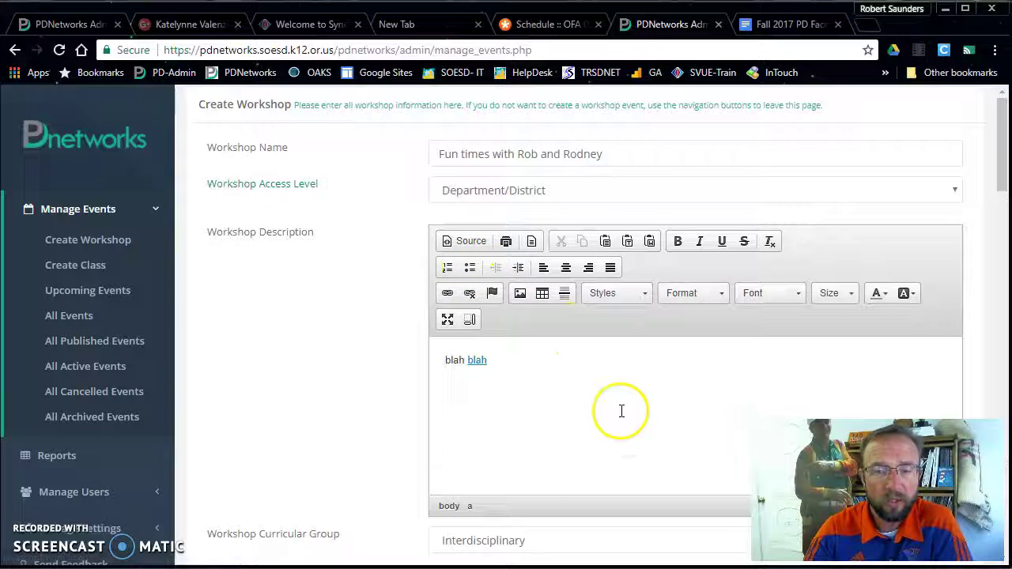
# Step: Set the workshop start date to 9/26/2017 and the start time to 4:00 pm
pyautogui.scroll(-3, 606, 400)
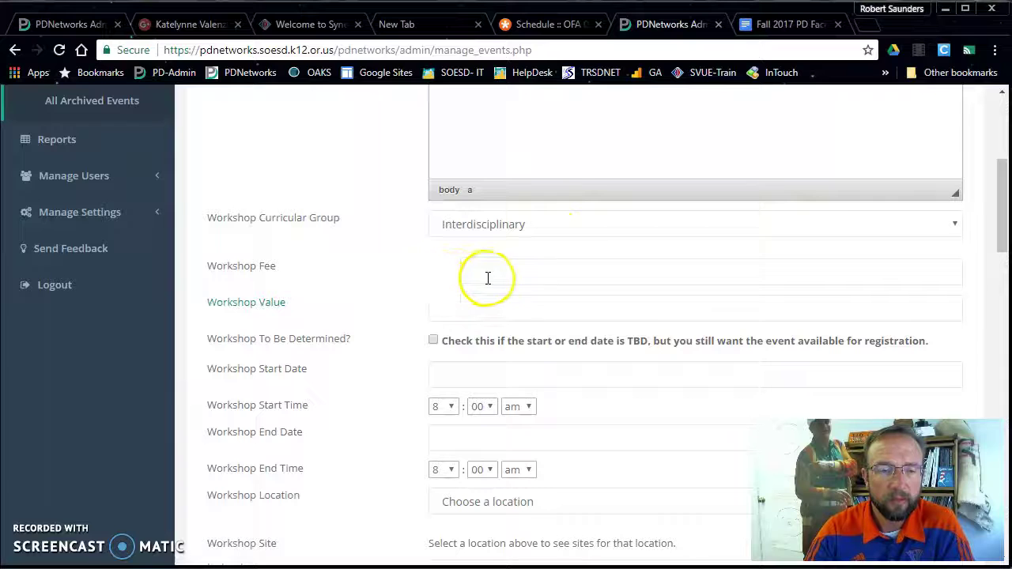
pyautogui.scroll(-1, 469, 300)
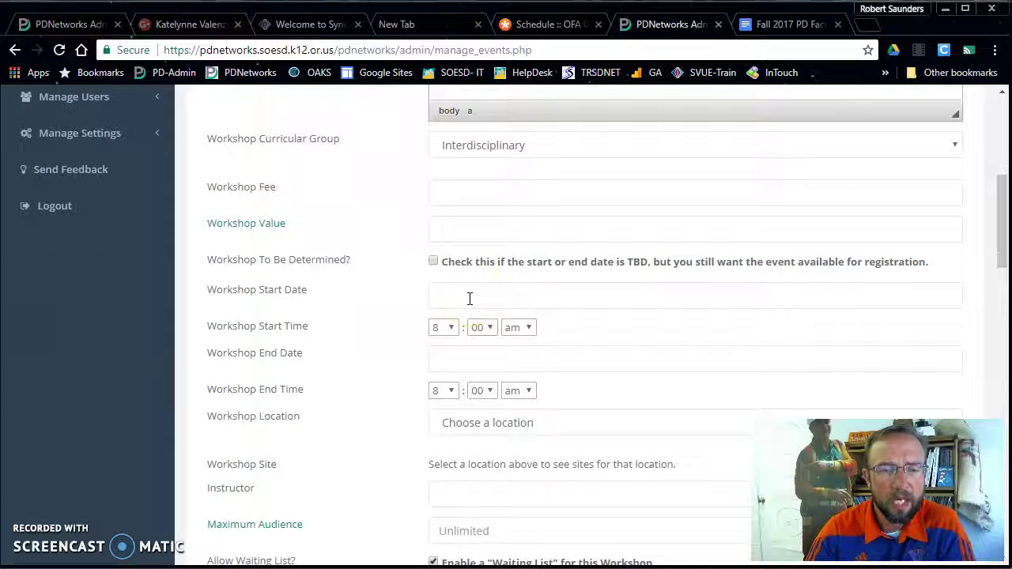
pyautogui.click(470, 298)
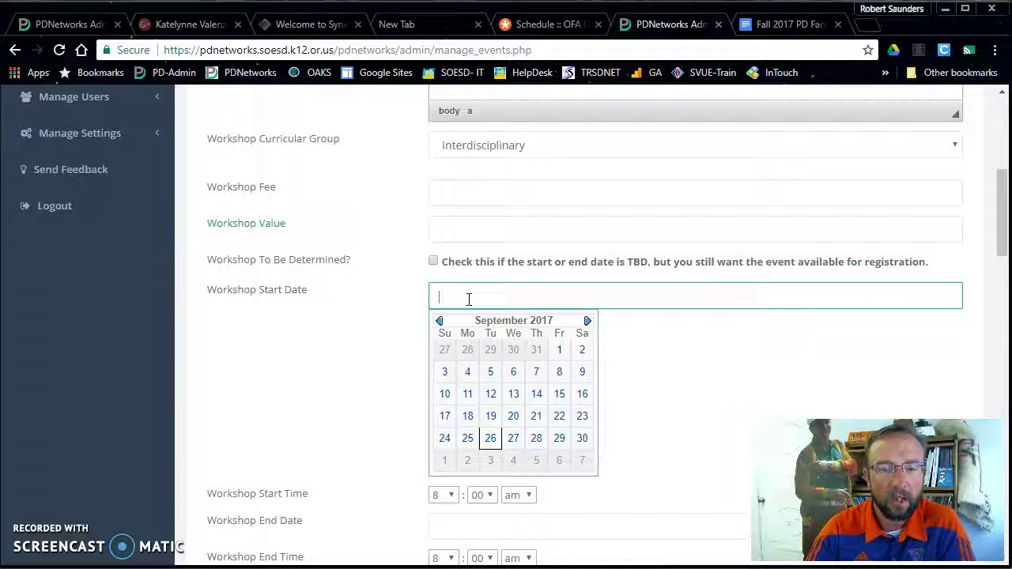
pyautogui.click(490, 440)
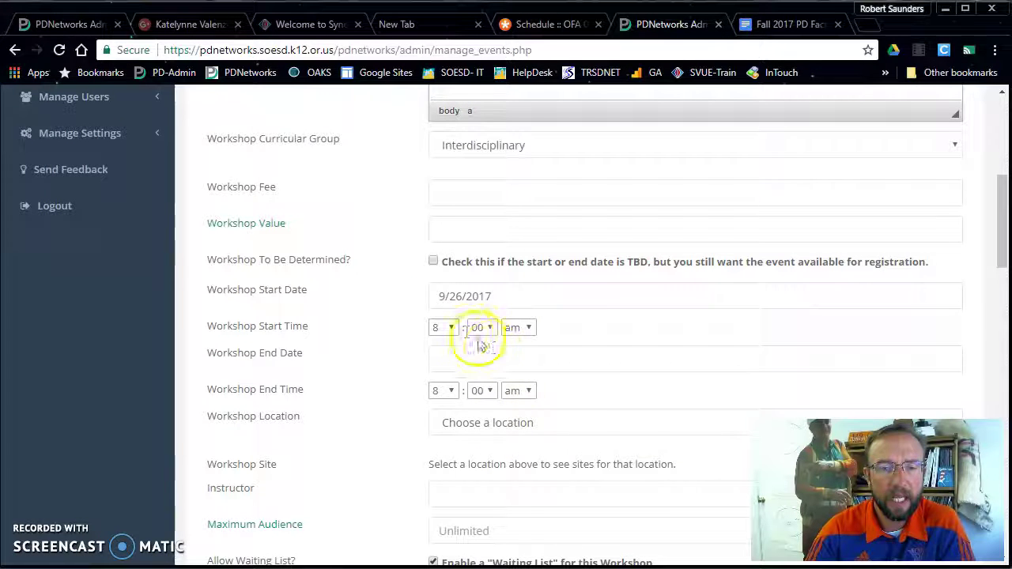
pyautogui.click(446, 329)
pyautogui.click(447, 389)
pyautogui.click(522, 360)
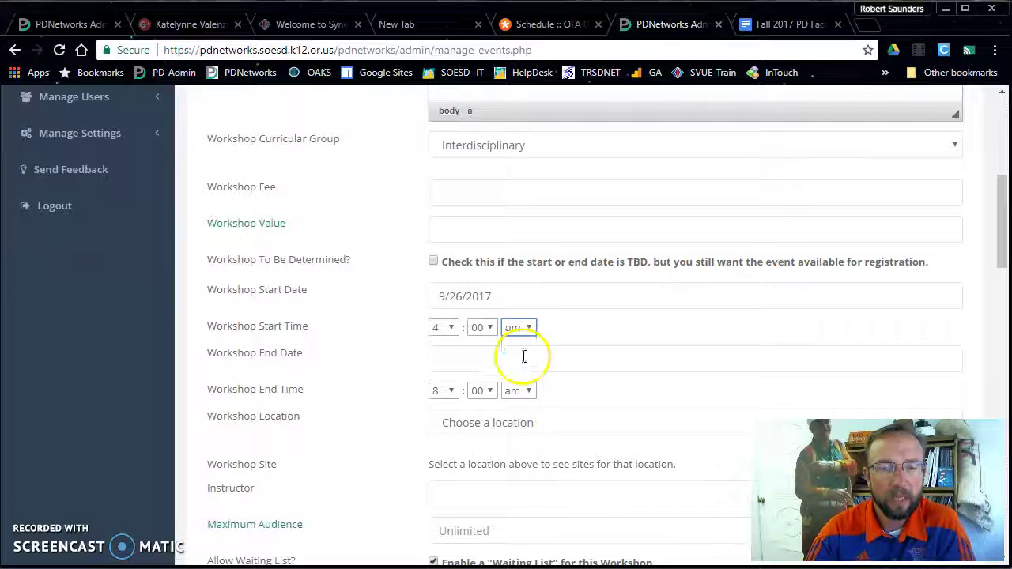
# Step: Set the workshop end date to 9/26/2017 and fill in the end time with hour 4, minutes and am/pm
pyautogui.click(492, 355)
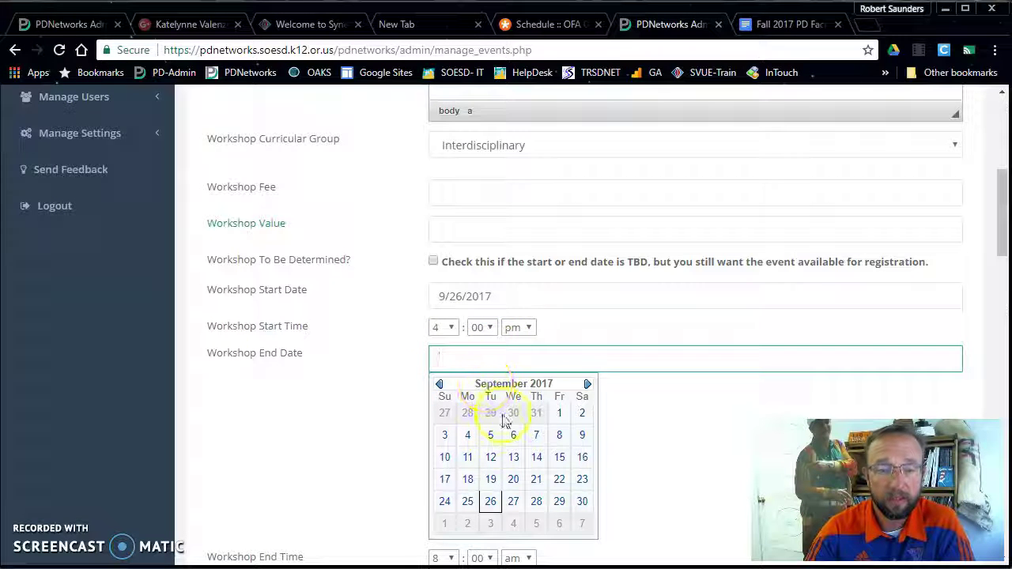
pyautogui.click(490, 501)
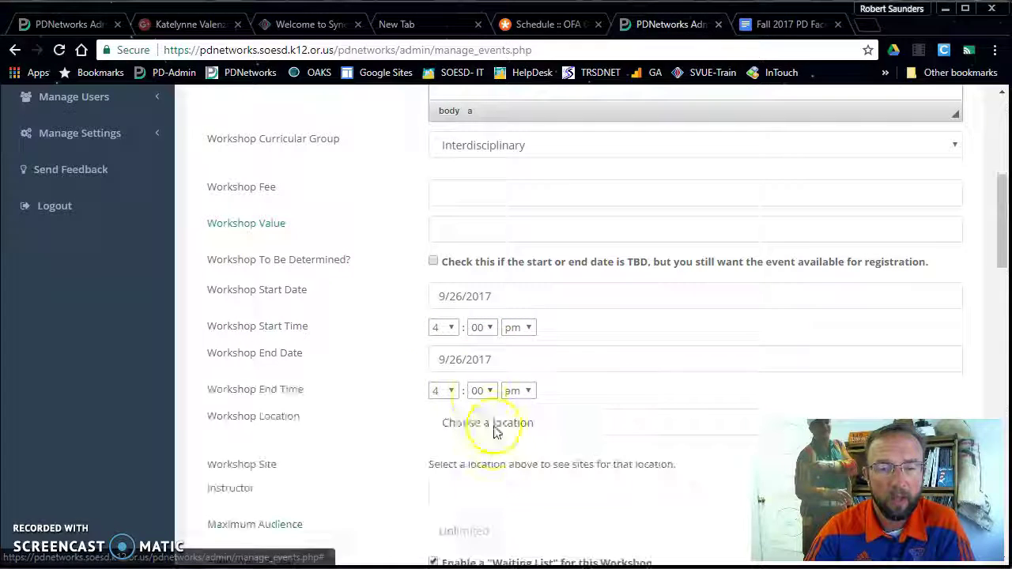
pyautogui.click(444, 391)
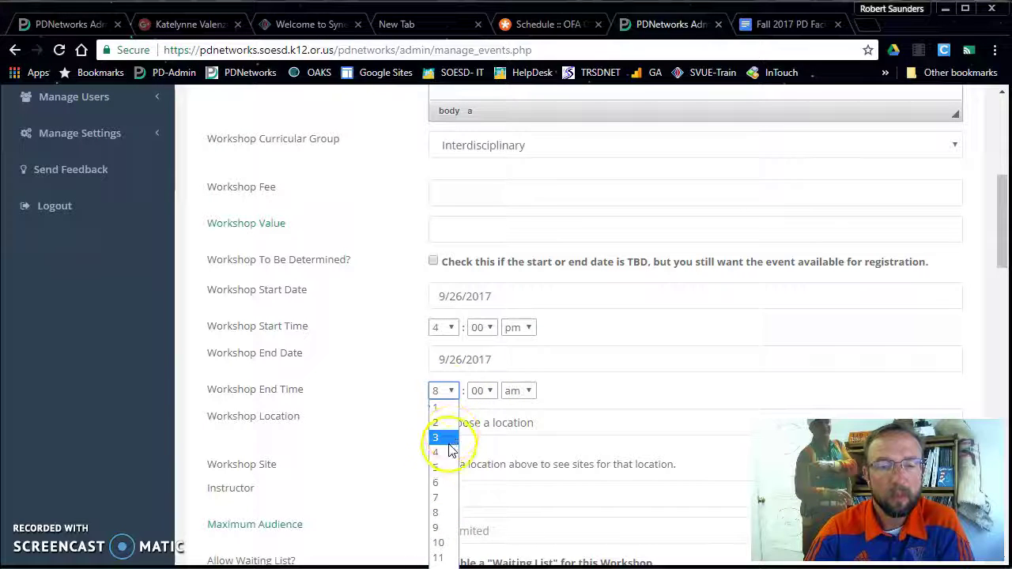
pyautogui.click(446, 452)
pyautogui.click(490, 392)
pyautogui.click(481, 497)
pyautogui.click(518, 390)
pyautogui.click(532, 431)
# Step: Set the workshop location to Three Rivers DO and the workshop site to Illinois Room
pyautogui.click(551, 421)
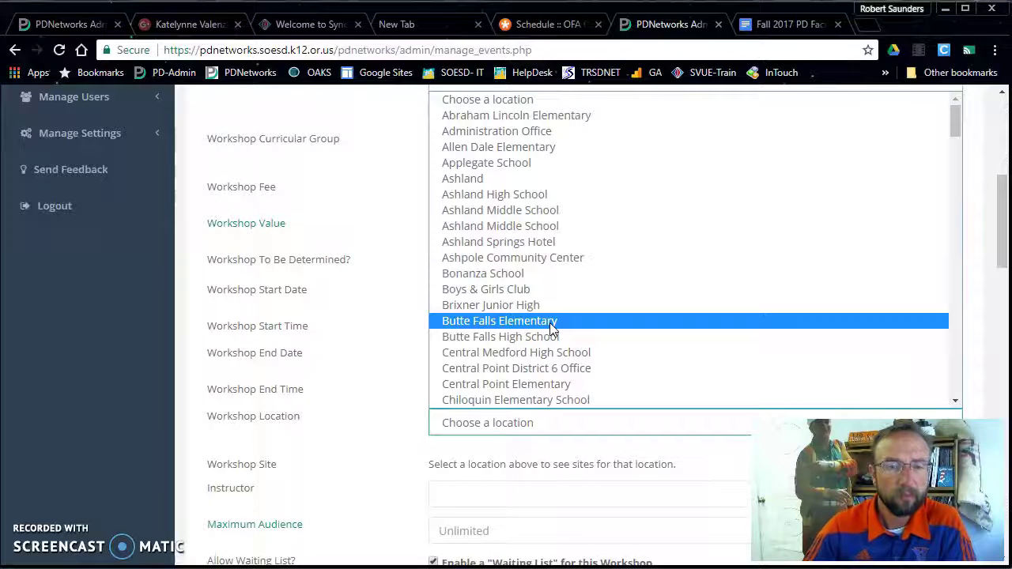
pyautogui.scroll(-5, 551, 331)
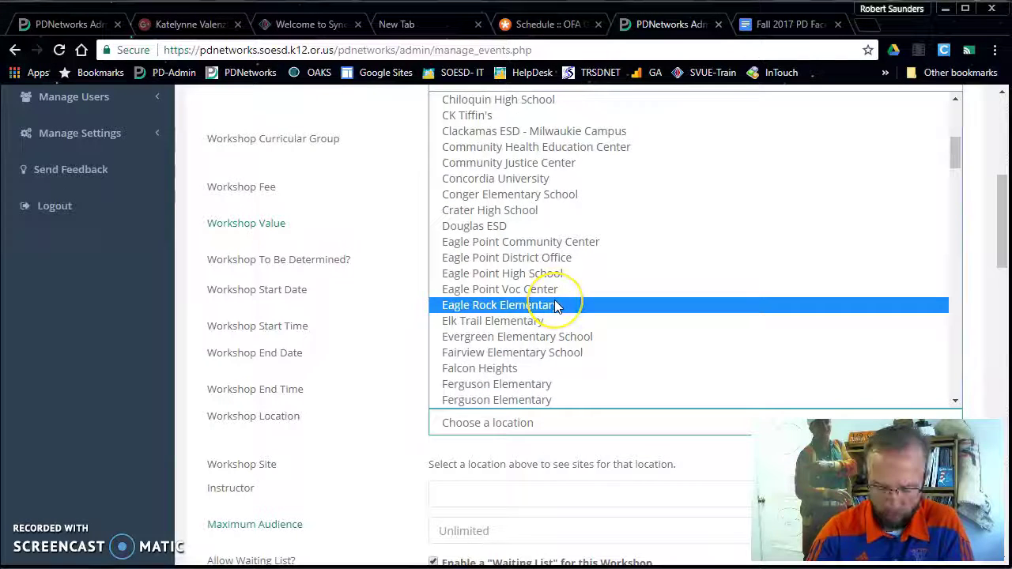
pyautogui.press('t')
pyautogui.scroll(-3, 557, 305)
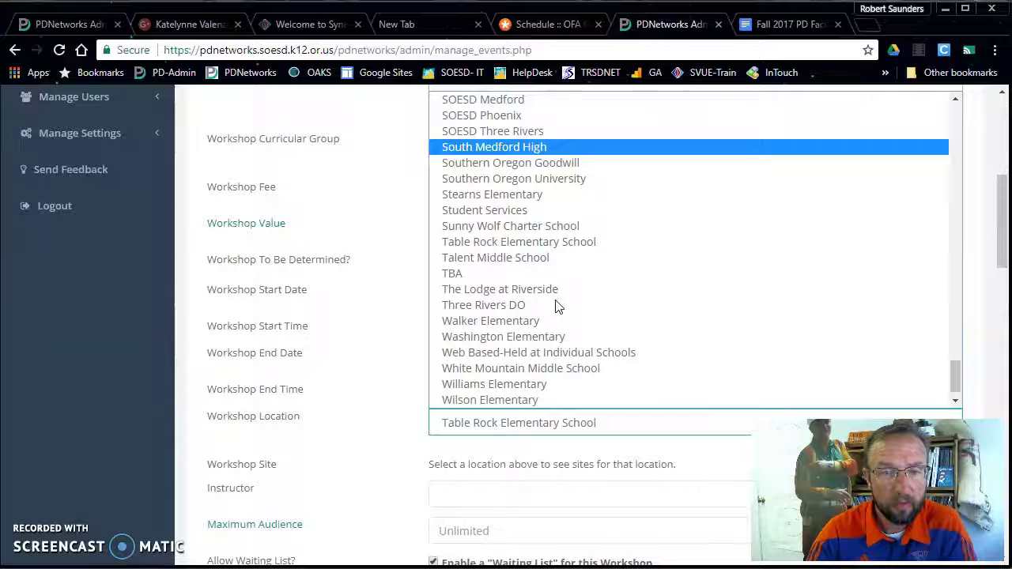
pyautogui.click(556, 304)
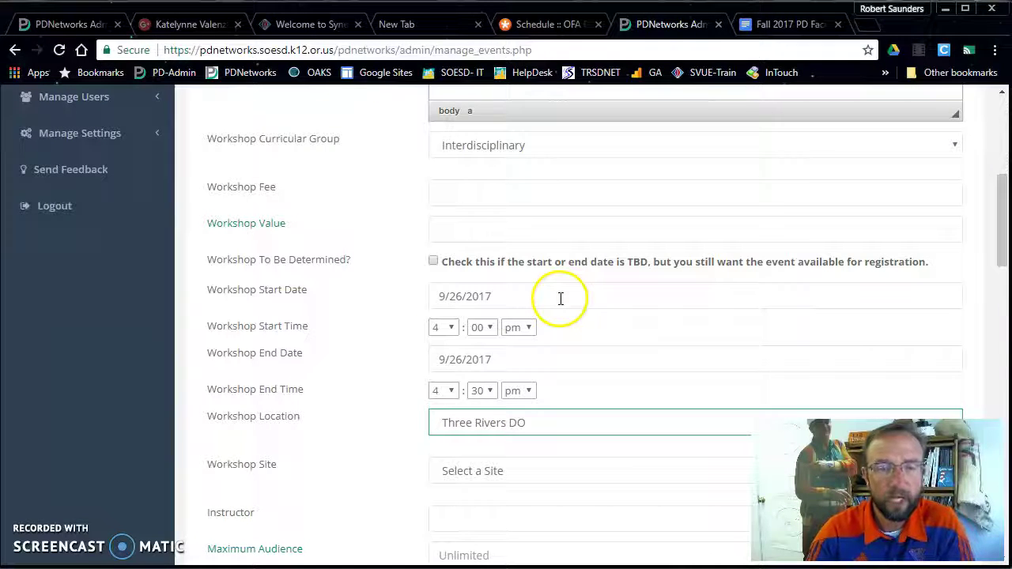
pyautogui.click(541, 472)
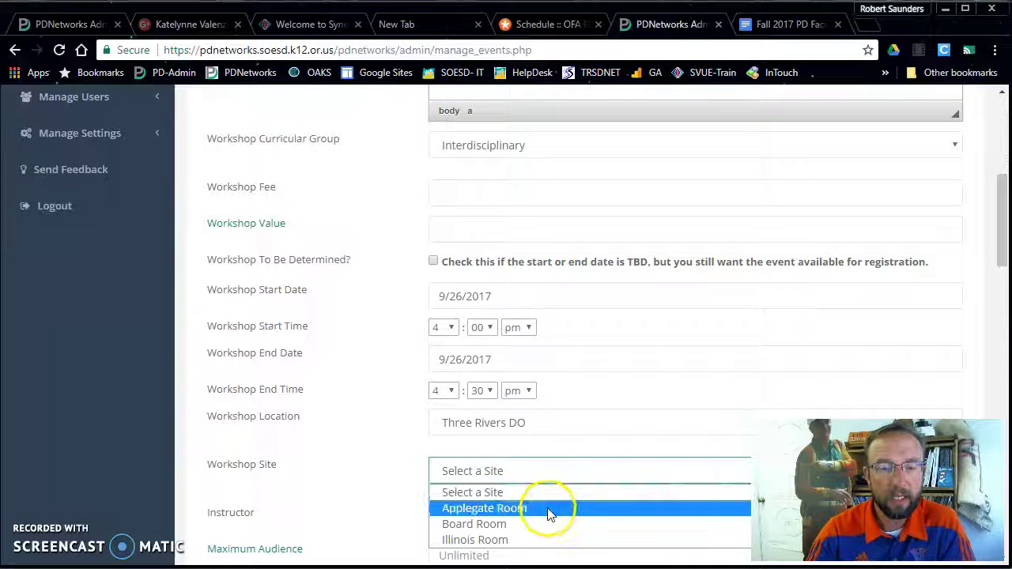
pyautogui.click(557, 542)
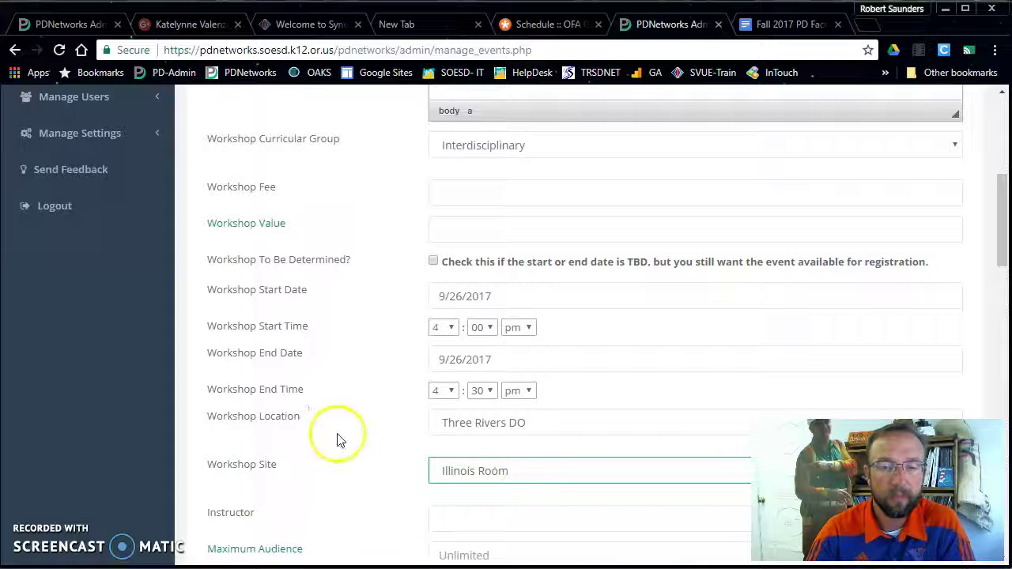
# Step: Fill in the instructors' names and set the maximum audience to 20
pyautogui.scroll(-2, 336, 438)
pyautogui.click(503, 366)
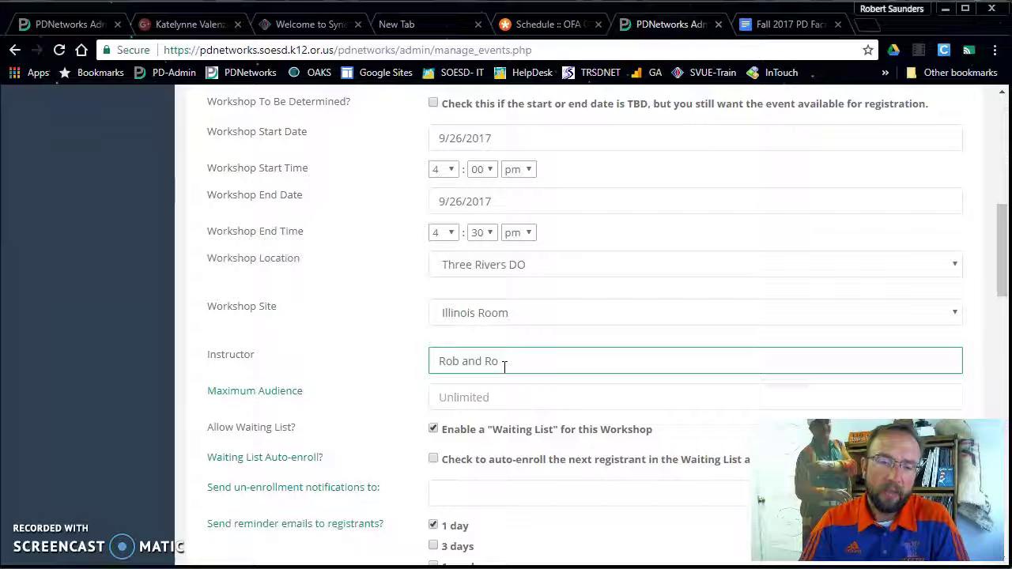
pyautogui.click(512, 398)
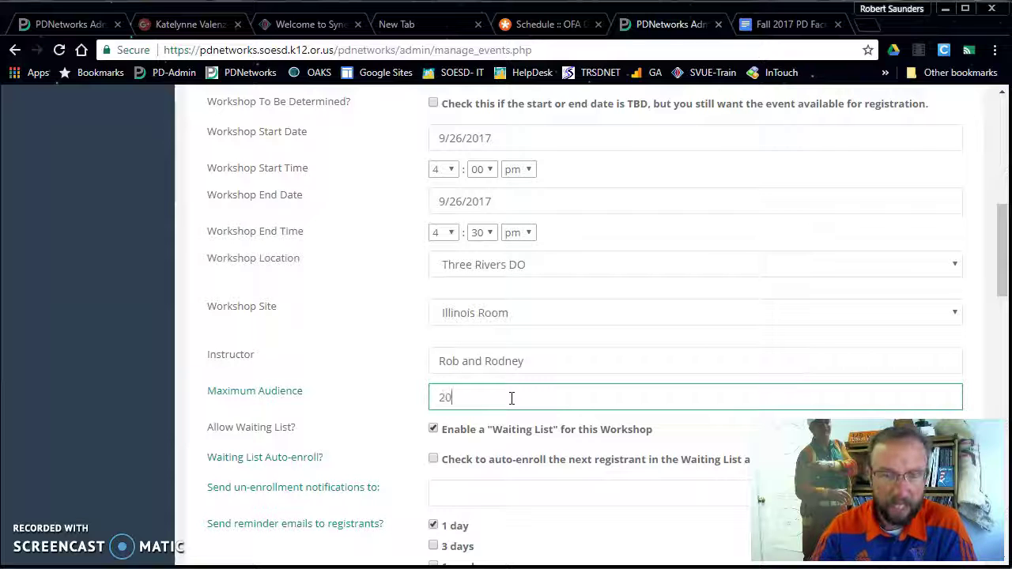
# Step: Enable the 3 days reminder email for registrants in addition to the 1 day reminder
pyautogui.scroll(-2, 486, 388)
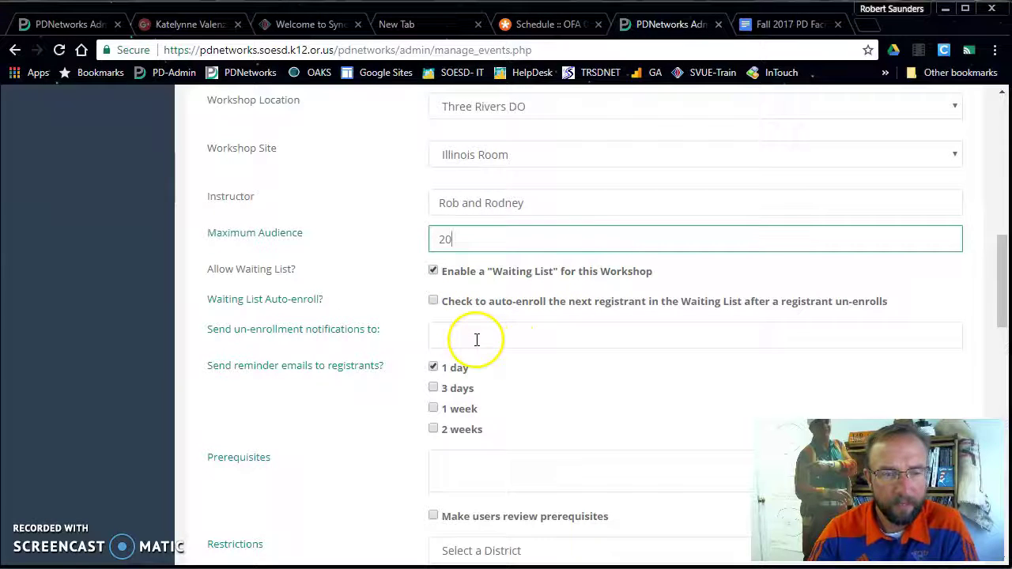
pyautogui.scroll(-1, 478, 339)
pyautogui.scroll(-1, 476, 339)
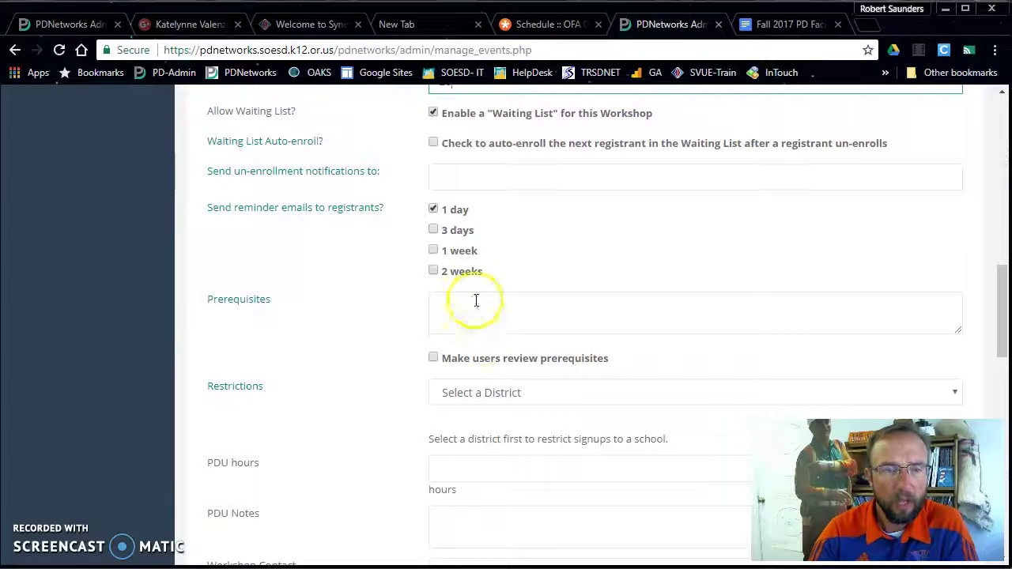
pyautogui.click(437, 229)
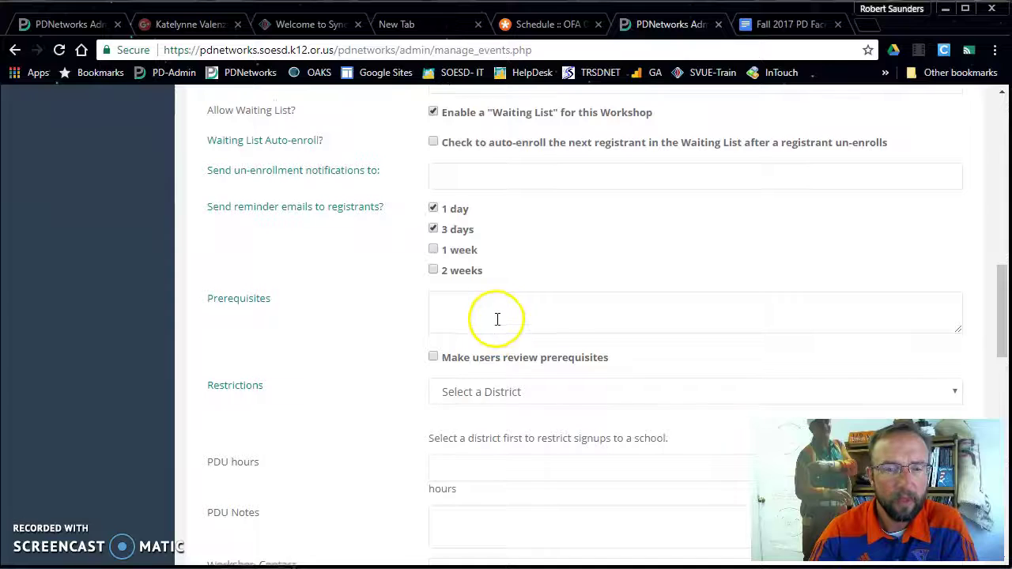
# Step: Restrict signups to Three Rivers School District and set the PDU hours to 2
pyautogui.scroll(-2, 496, 320)
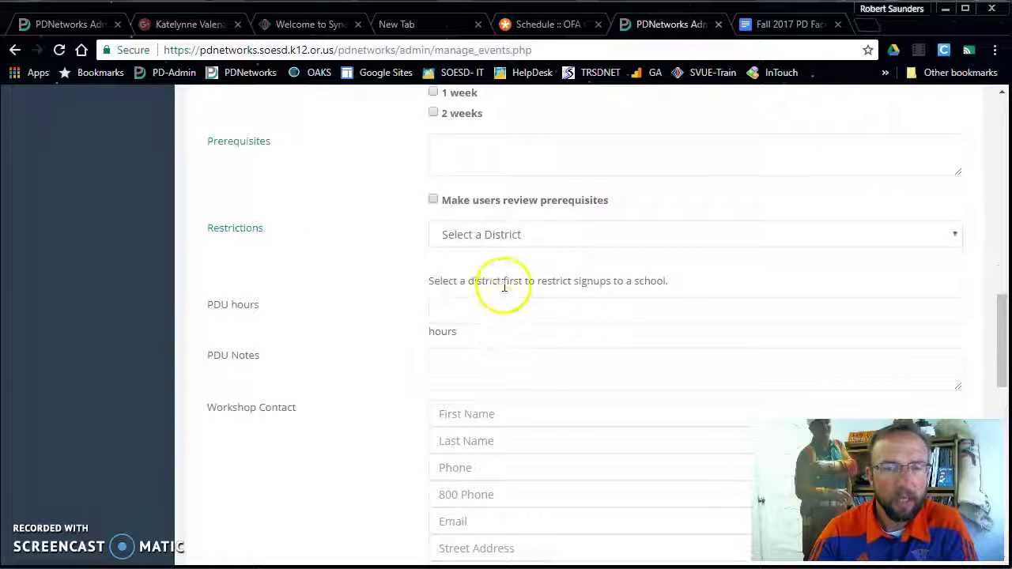
pyautogui.click(506, 247)
pyautogui.click(551, 459)
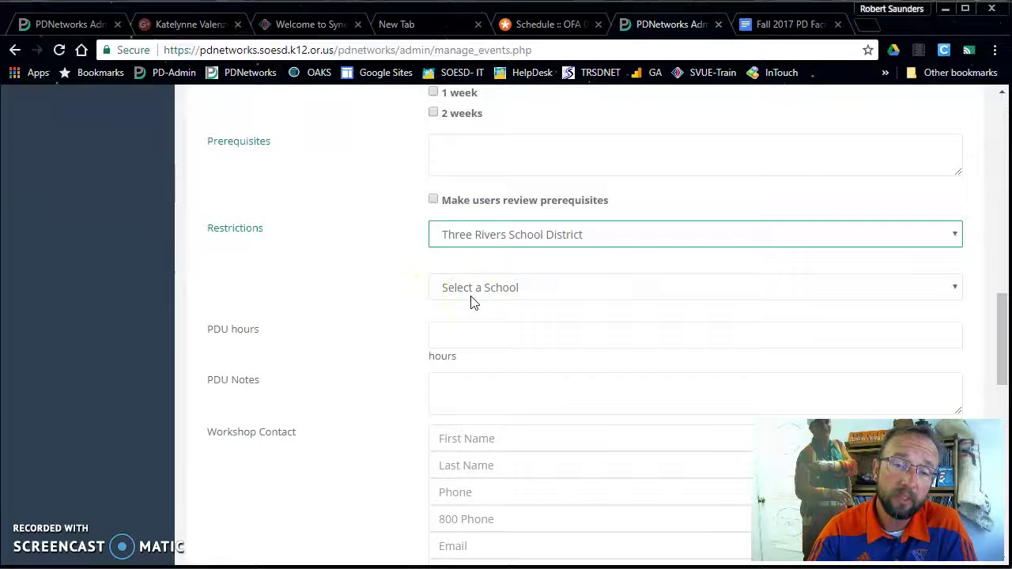
pyautogui.click(480, 337)
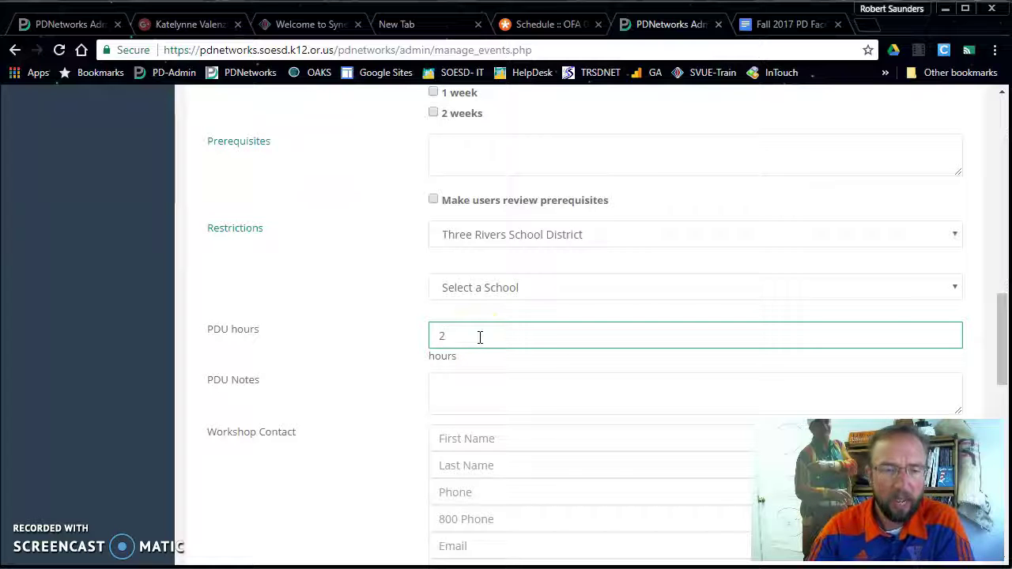
pyautogui.write('2')
# Step: Fill in the workshop contact's first name, last name and email
pyautogui.scroll(-2, 486, 336)
pyautogui.click(490, 286)
pyautogui.scroll(-1, 494, 288)
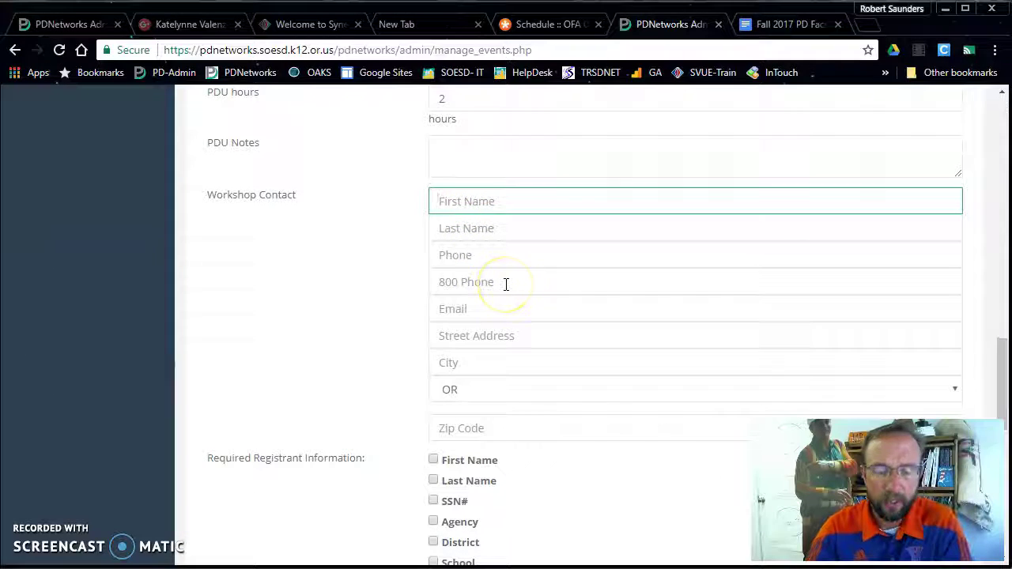
pyautogui.write('Rob')
pyautogui.press('Tab')
pyautogui.write('Sa')
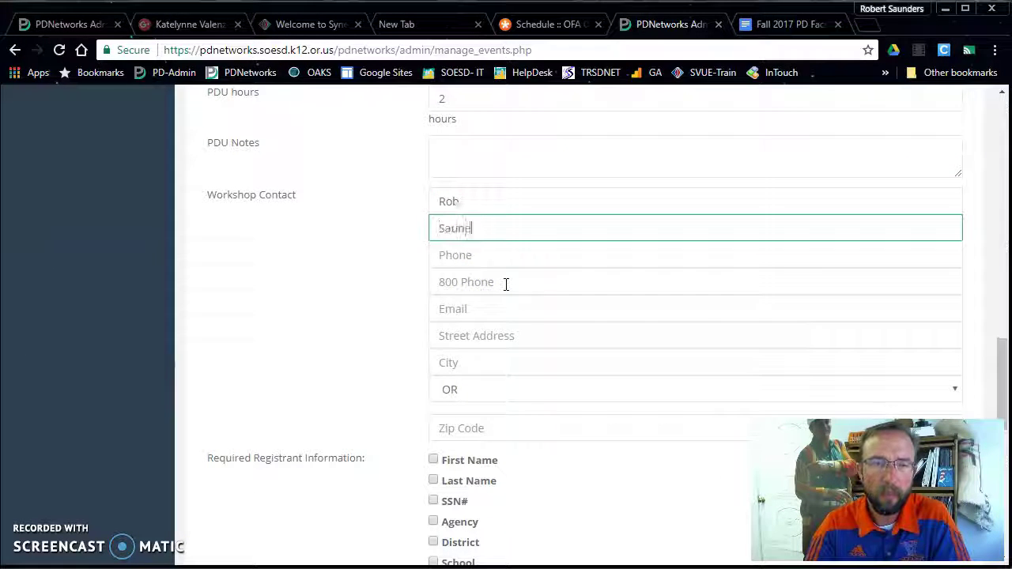
pyautogui.click(498, 304)
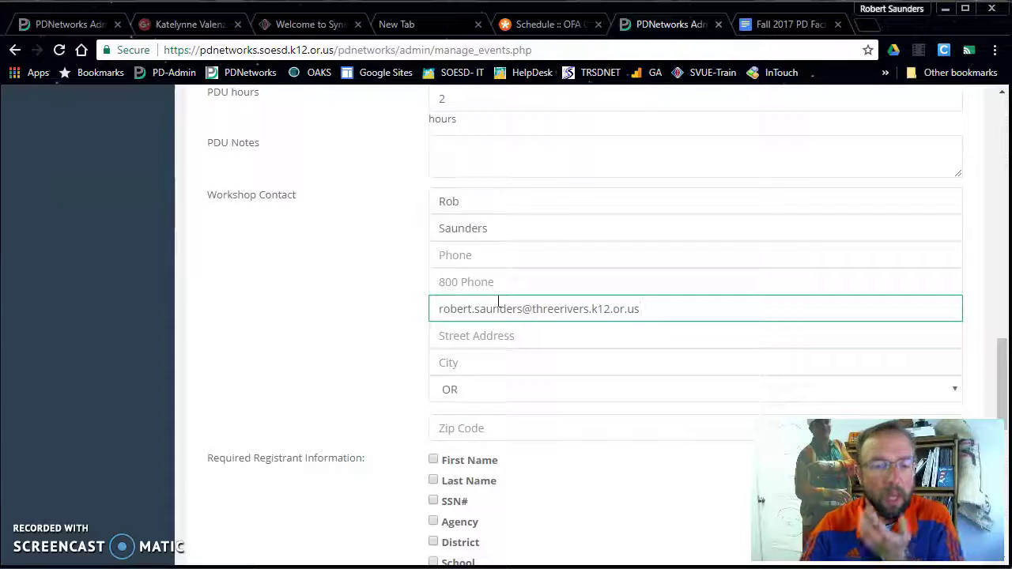
# Step: Require First Name, Last Name and School from registrants, with registration through PDNetworks set to Yes
pyautogui.scroll(-1, 498, 303)
pyautogui.click(433, 381)
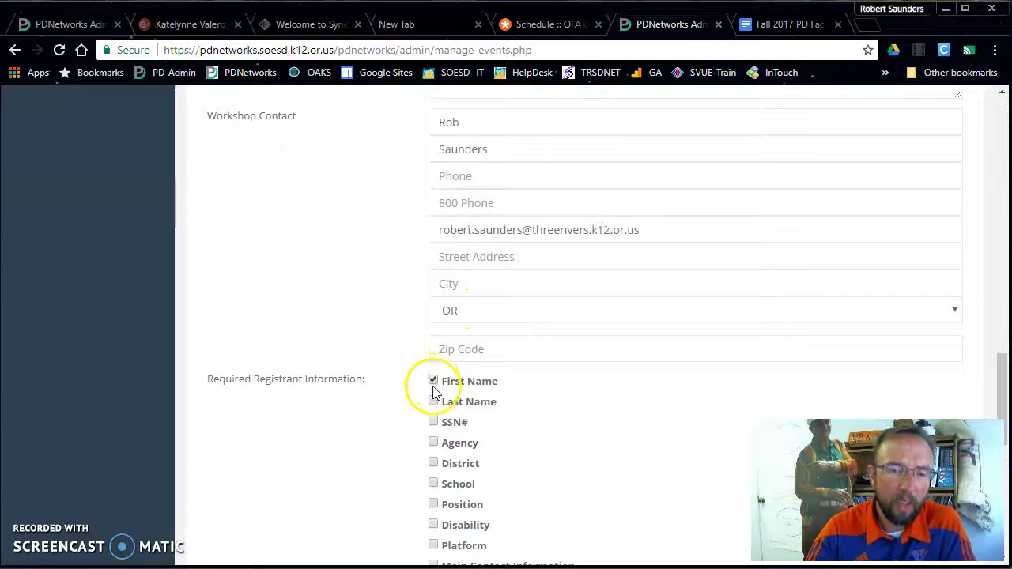
pyautogui.click(433, 402)
pyautogui.scroll(-2, 439, 403)
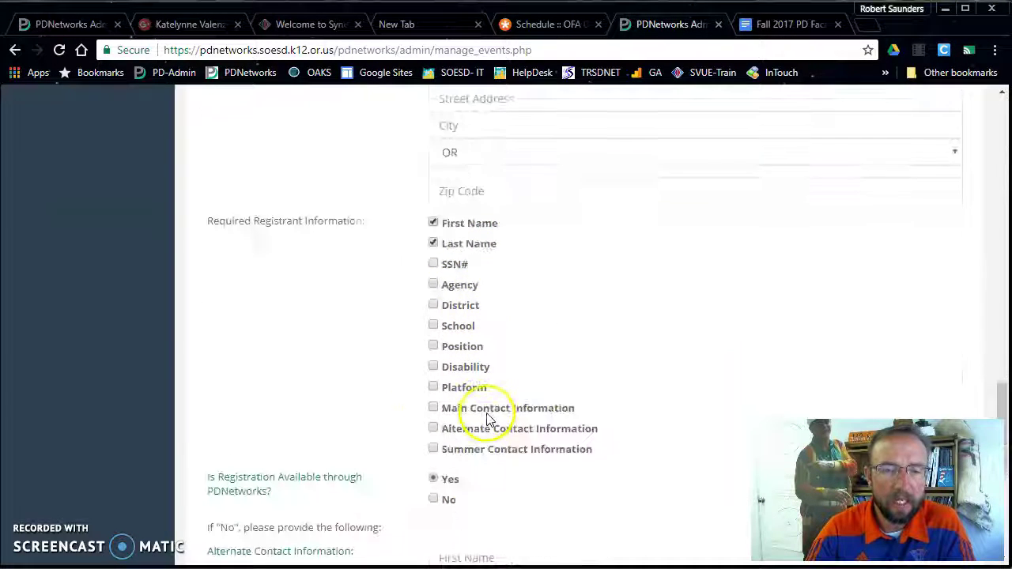
pyautogui.click(433, 324)
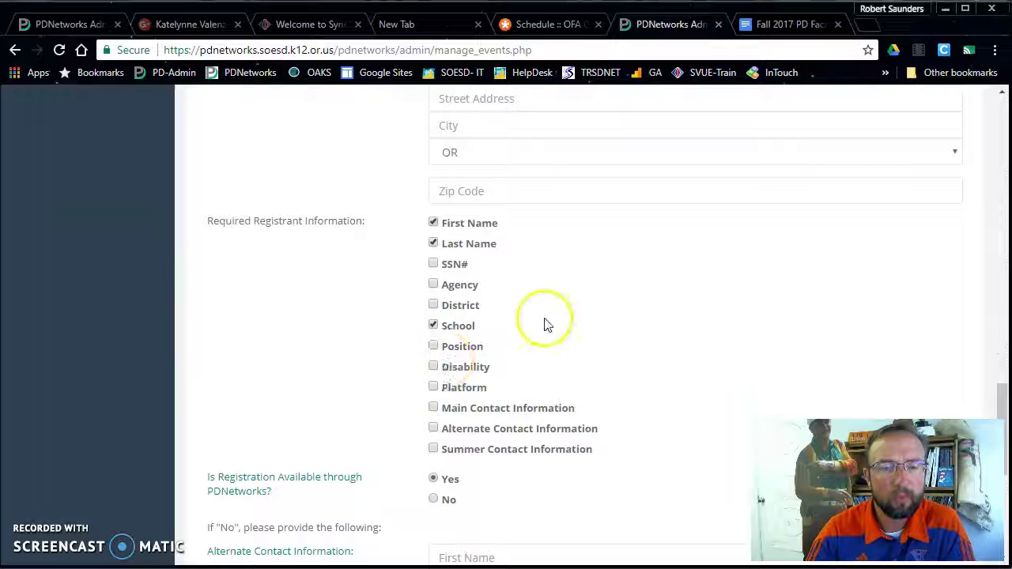
pyautogui.scroll(-1, 544, 322)
pyautogui.click(434, 402)
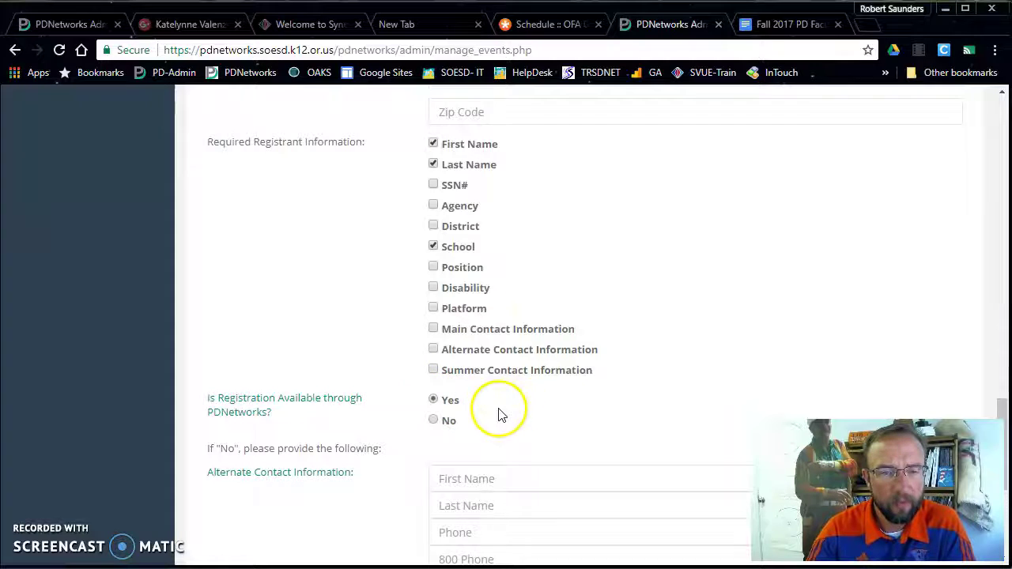
# Step: Create the workshop from the completed form, using the default PDU template
pyautogui.scroll(-2, 655, 336)
pyautogui.scroll(-2, 654, 333)
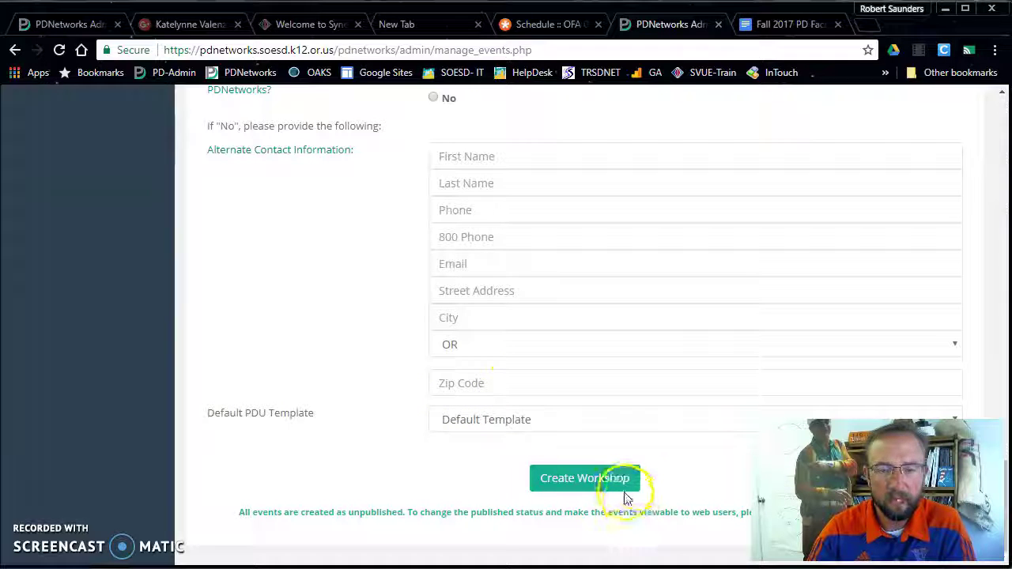
pyautogui.click(590, 485)
pyautogui.click(323, 457)
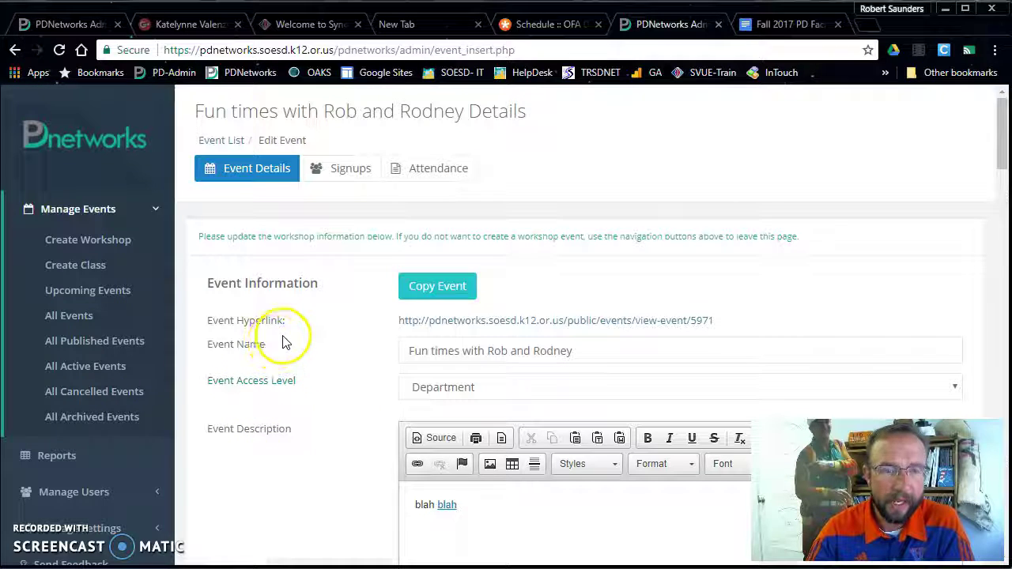
# Step: Set the new event's status to Active and Published and update the event
pyautogui.scroll(-7, 288, 338)
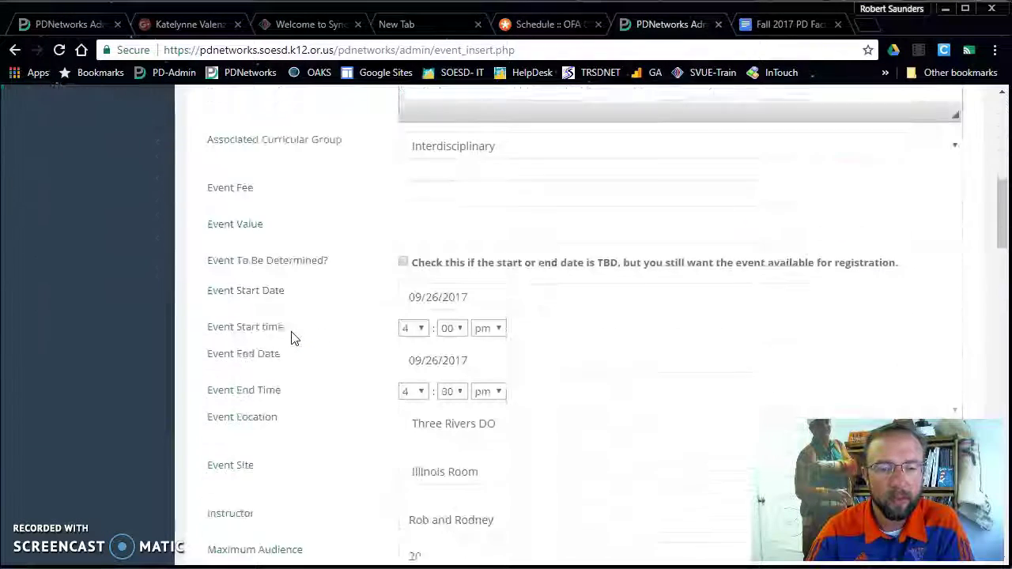
pyautogui.scroll(-2, 291, 338)
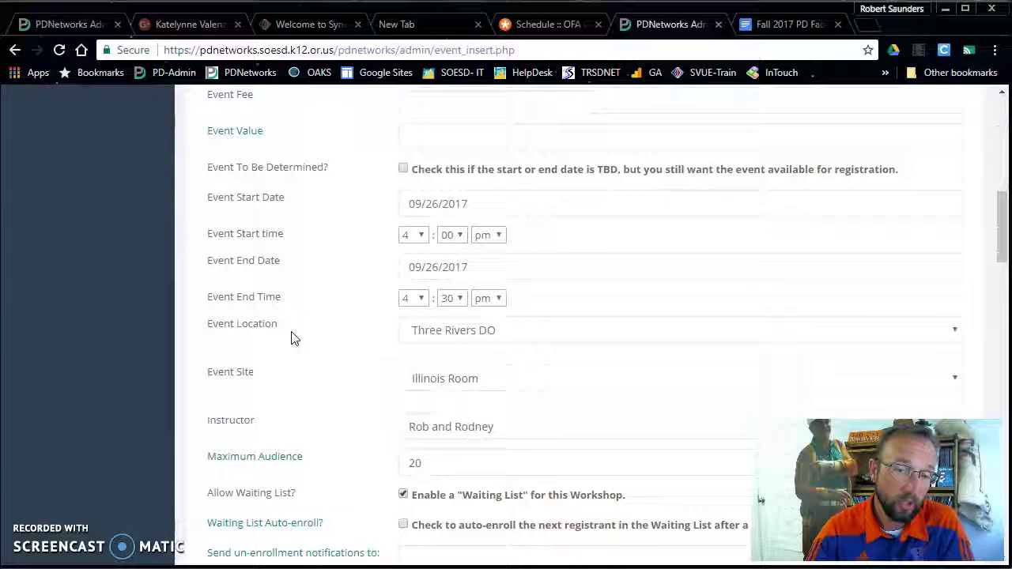
pyautogui.scroll(-10, 290, 338)
pyautogui.scroll(-12, 293, 335)
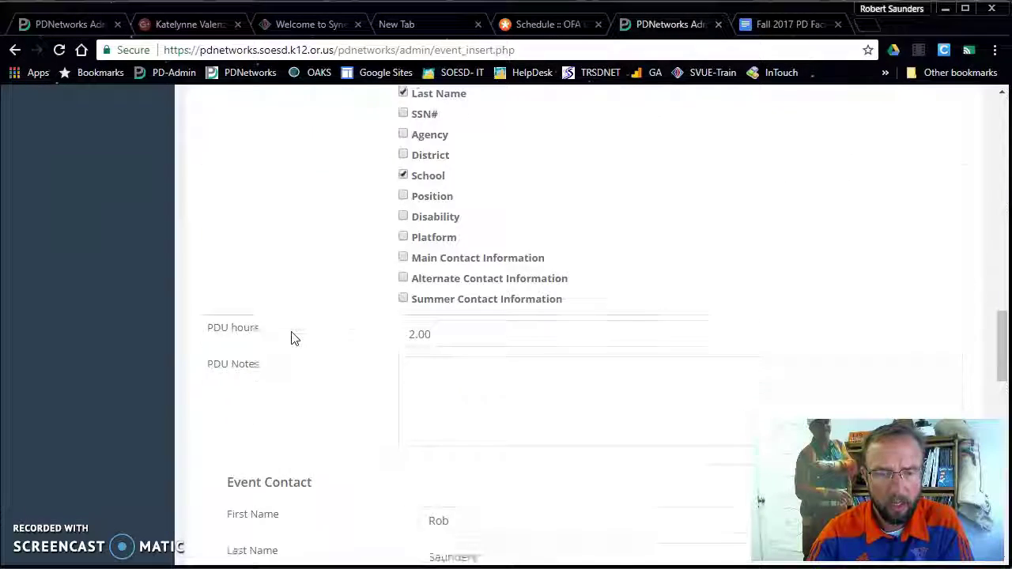
pyautogui.scroll(-13, 293, 337)
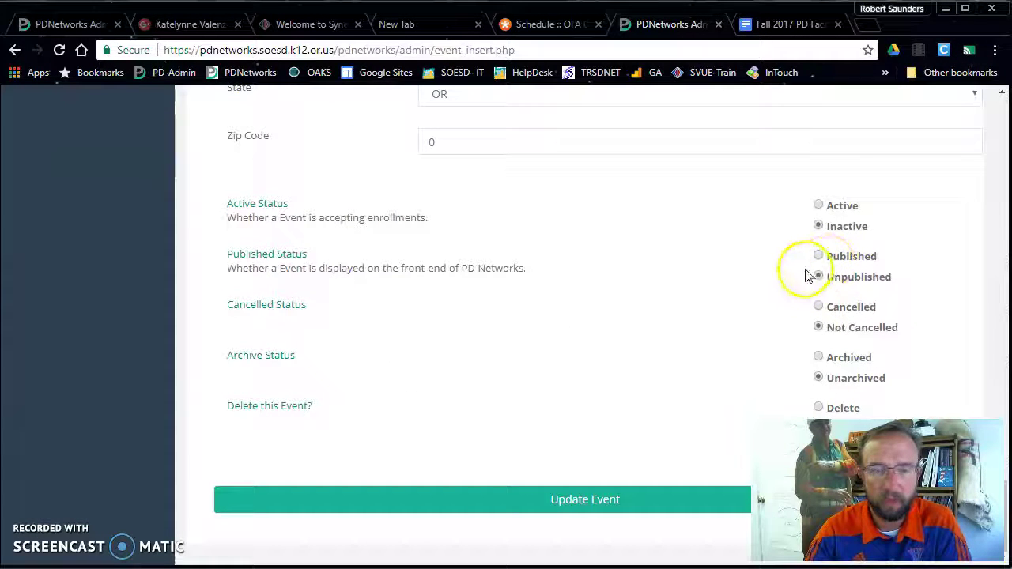
pyautogui.click(822, 207)
pyautogui.click(820, 257)
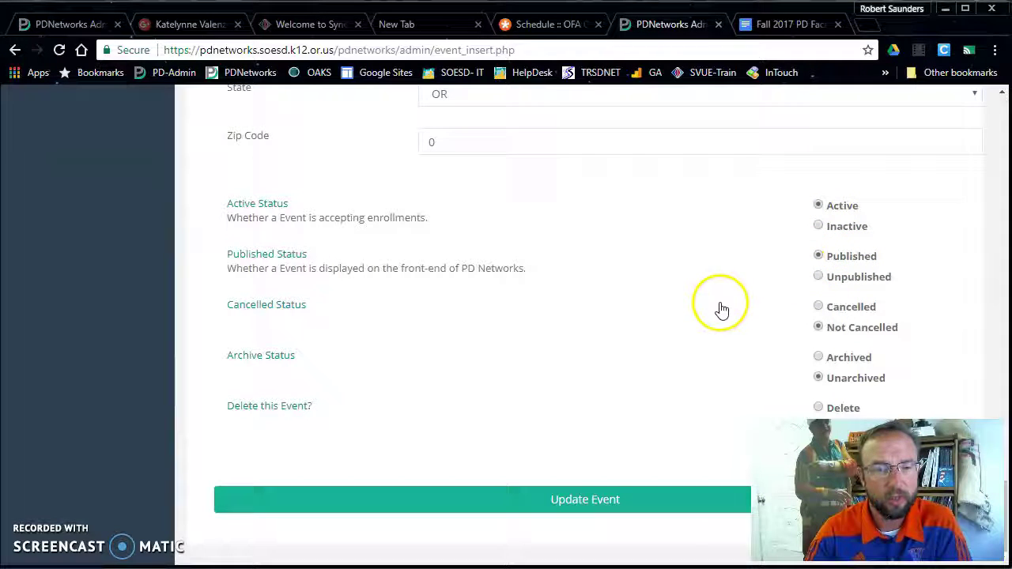
pyautogui.click(581, 499)
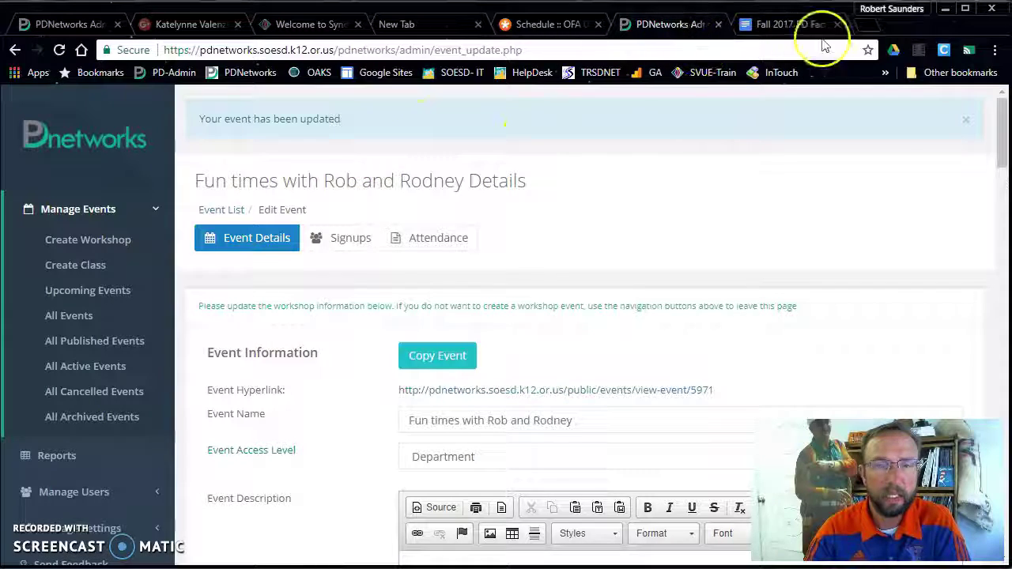
# Step: Open the public PDNetworks events list in a new tab and filter it by the Three Rivers School District department
pyautogui.click(870, 25)
pyautogui.click(251, 72)
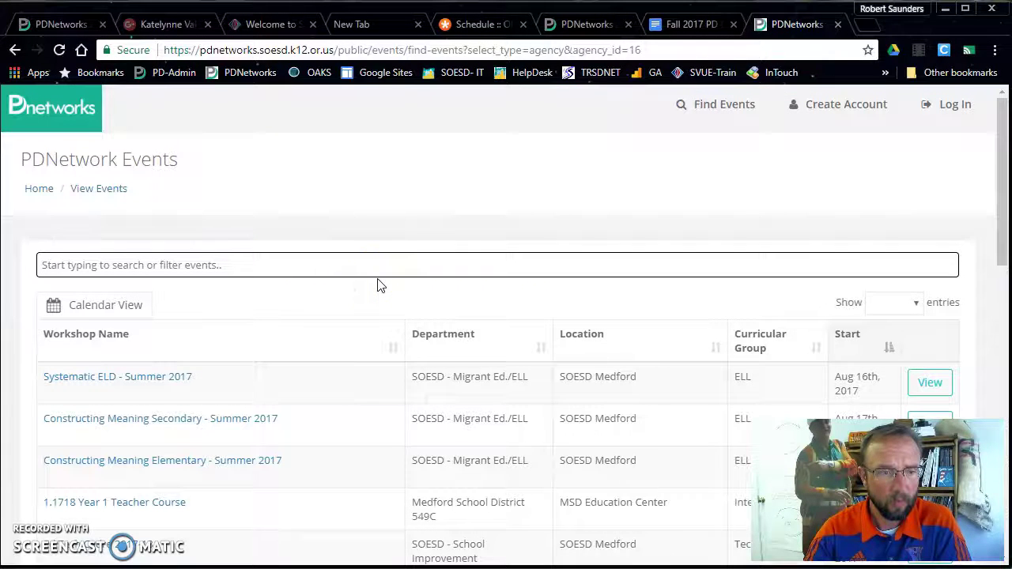
pyautogui.click(330, 266)
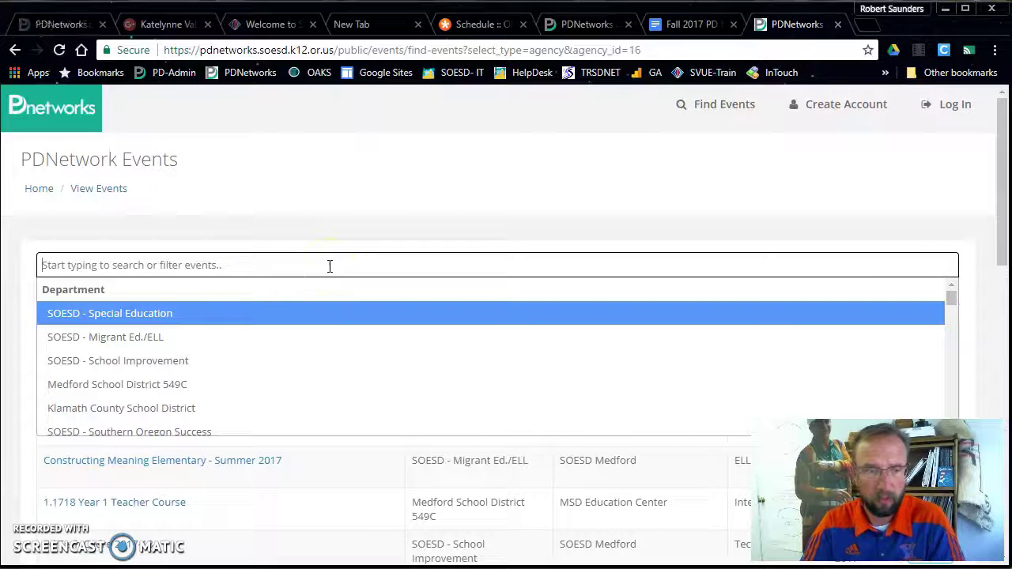
pyautogui.scroll(-3, 288, 320)
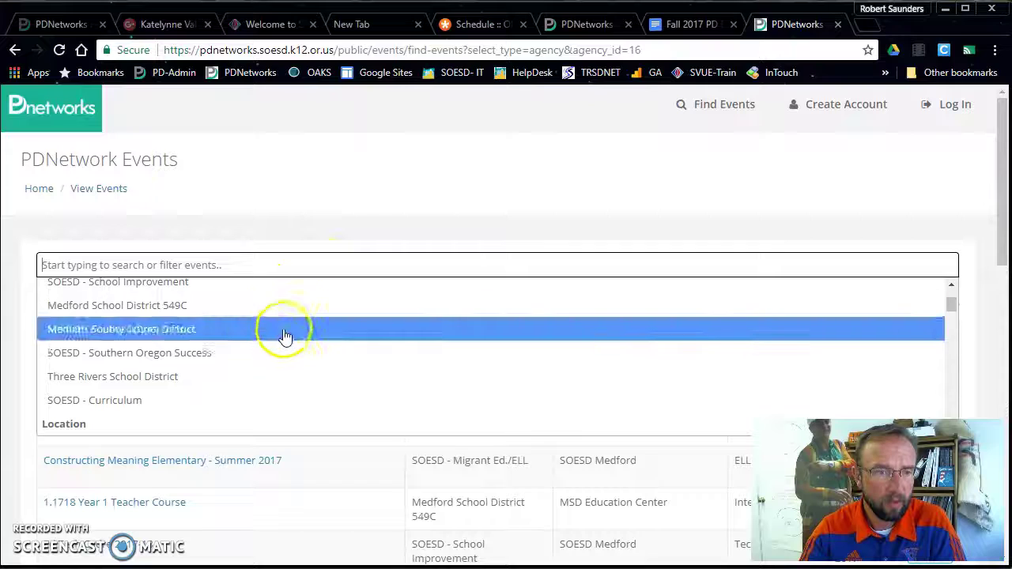
pyautogui.click(272, 374)
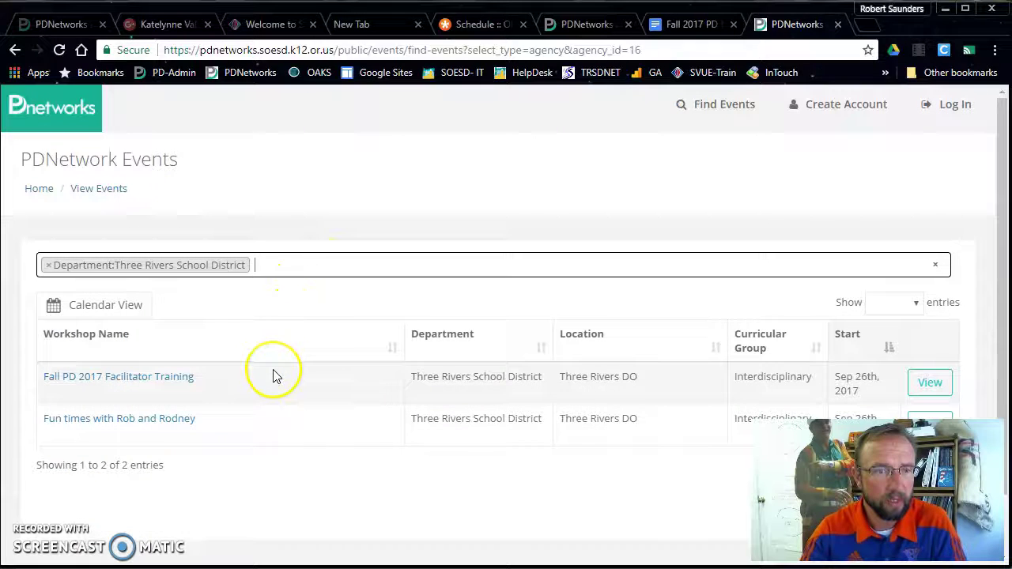
# Step: Open the newly created workshop's public page and review its event details and session information
pyautogui.click(172, 424)
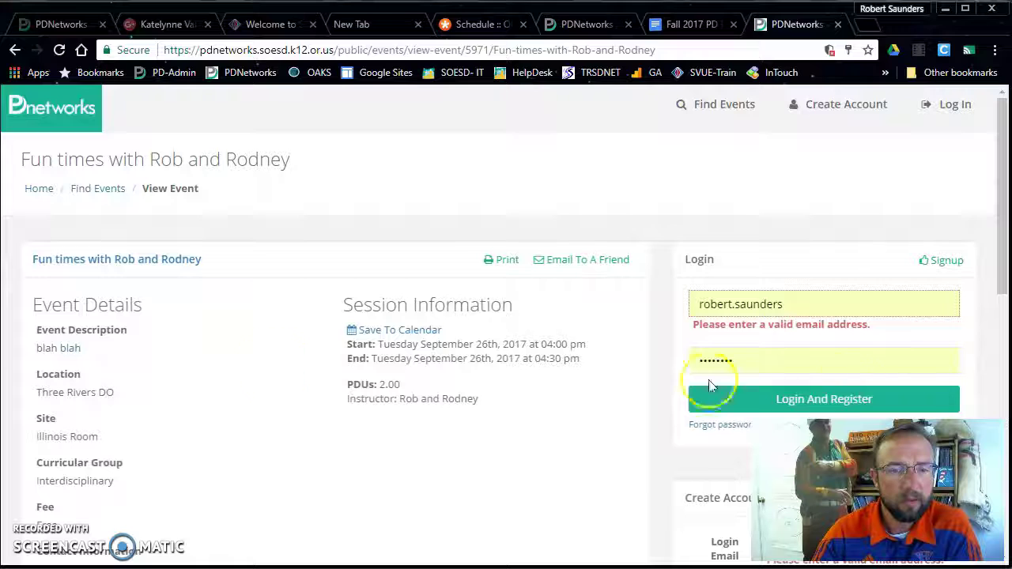
pyautogui.scroll(-1, 357, 401)
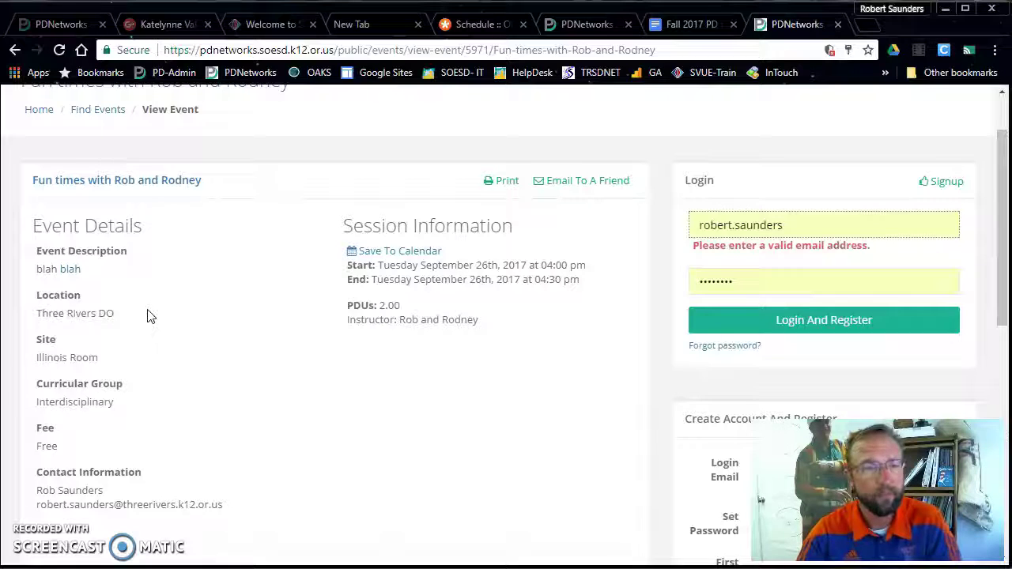
pyautogui.scroll(2, 148, 315)
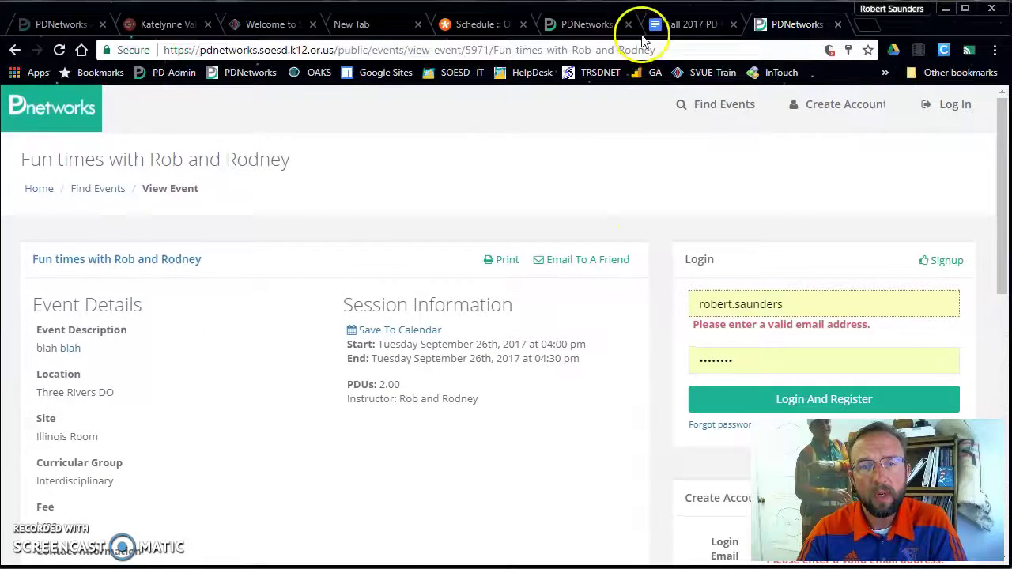
# Step: Switch to the Fall 2017 PD Facilitator Meeting Agenda document and open its linked help doc on creating an event
pyautogui.click(689, 24)
pyautogui.click(647, 363)
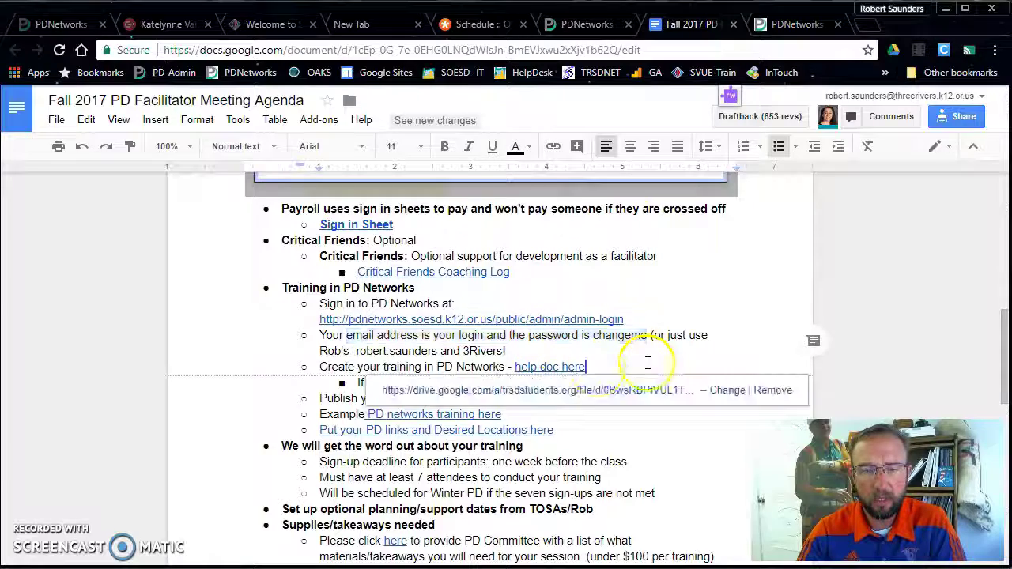
pyautogui.click(535, 390)
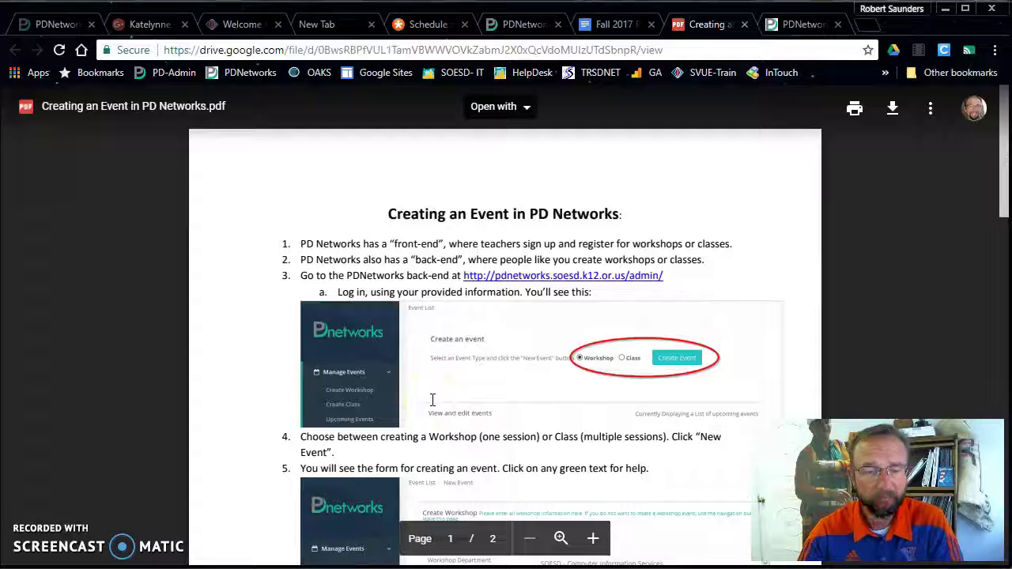
pyautogui.click(318, 376)
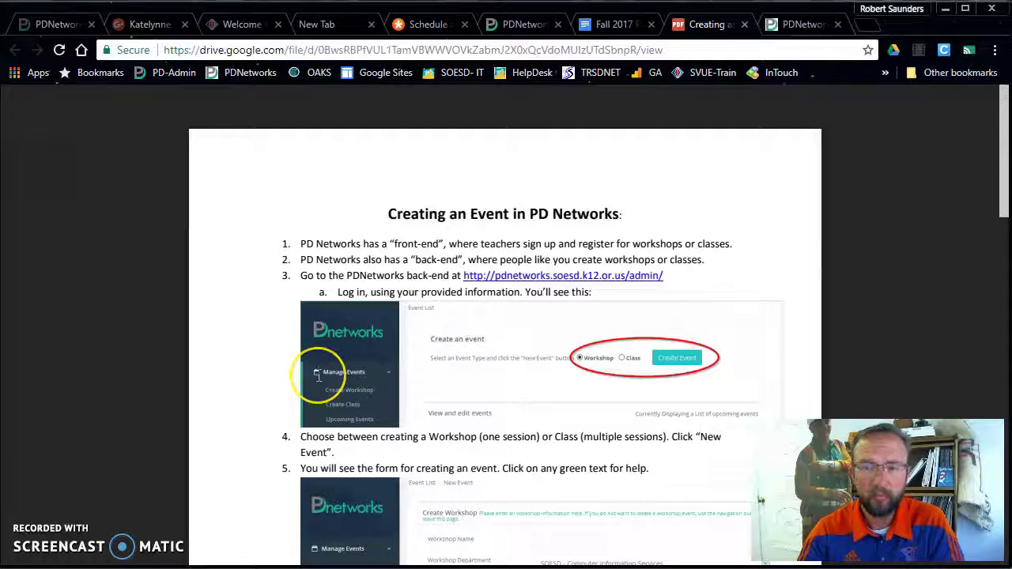